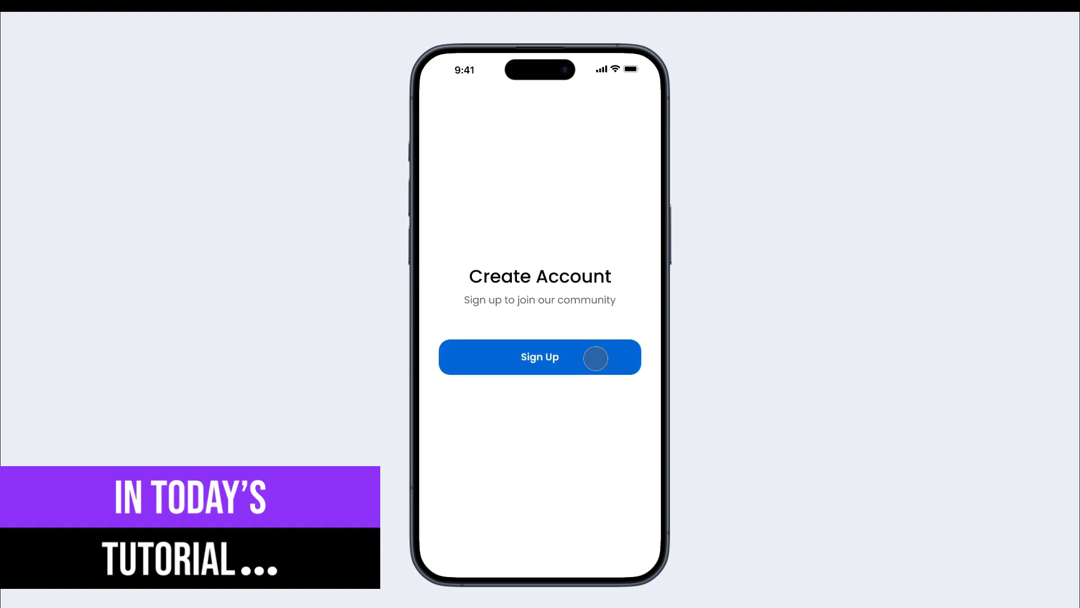
{"action": "left_click", "coordinate": [597, 359]}
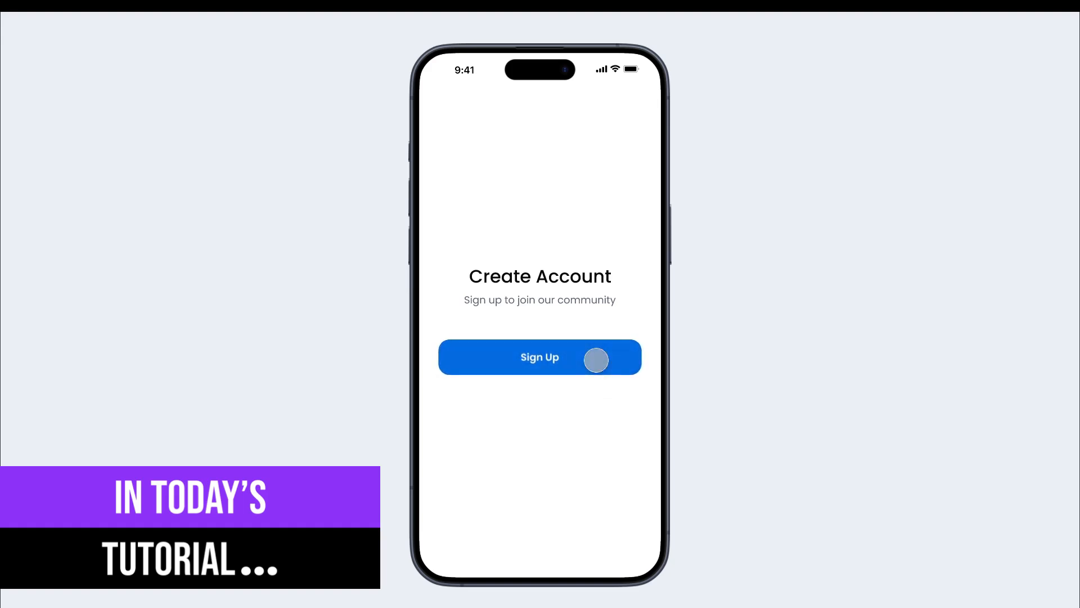
{"action": "left_click", "coordinate": [597, 360]}
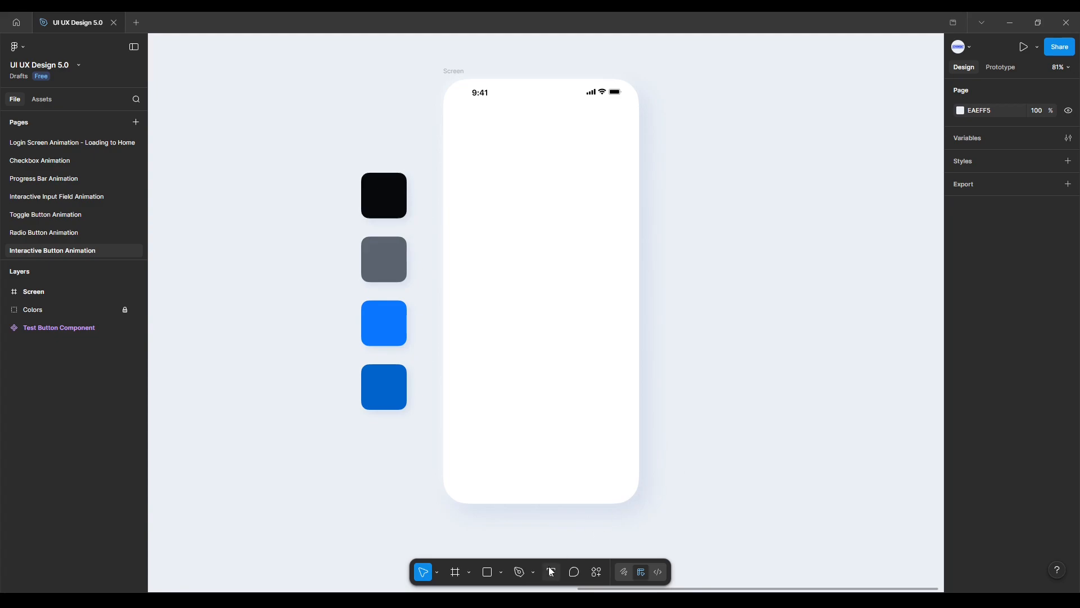
{"action": "left_click", "coordinate": [551, 572]}
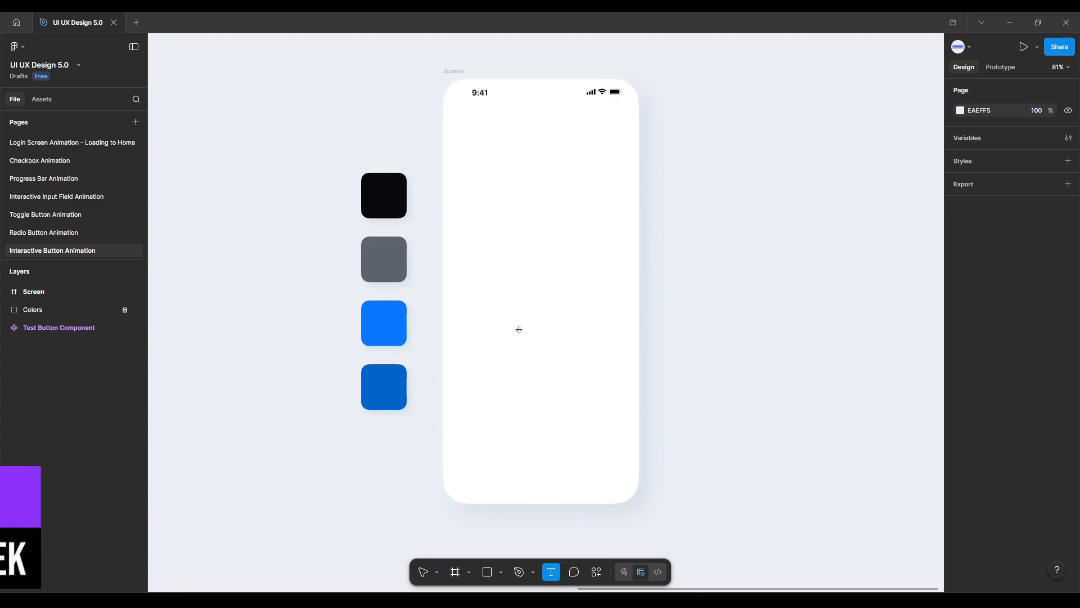
Add a text layer reading "Create Account" near the top of the phone screen frame.
{"action": "left_click", "coordinate": [483, 163]}
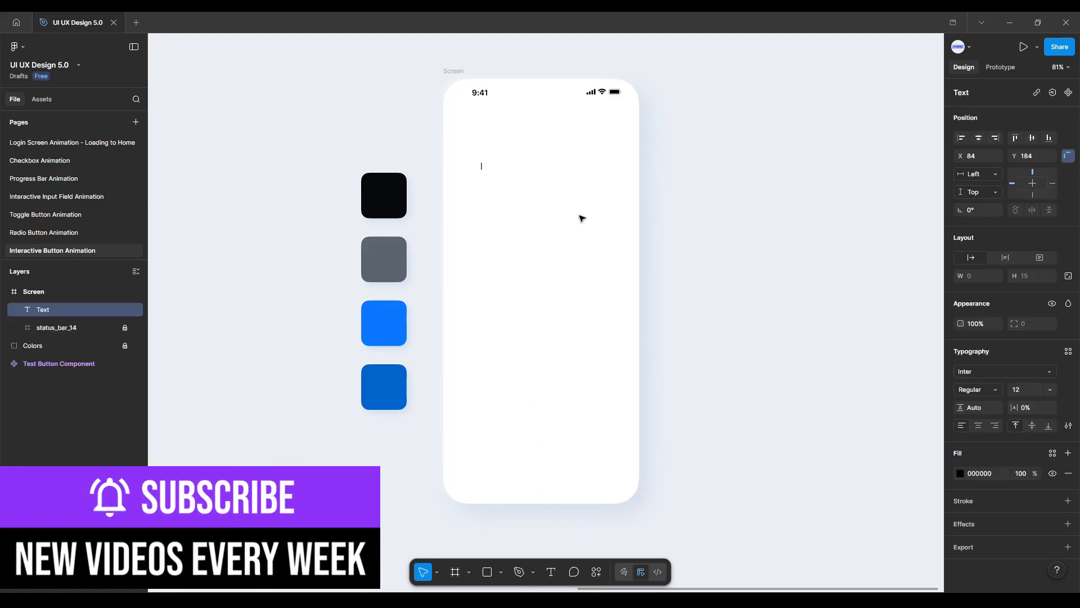
{"action": "type", "text": "Create Account"}
{"action": "key", "text": "Escape"}
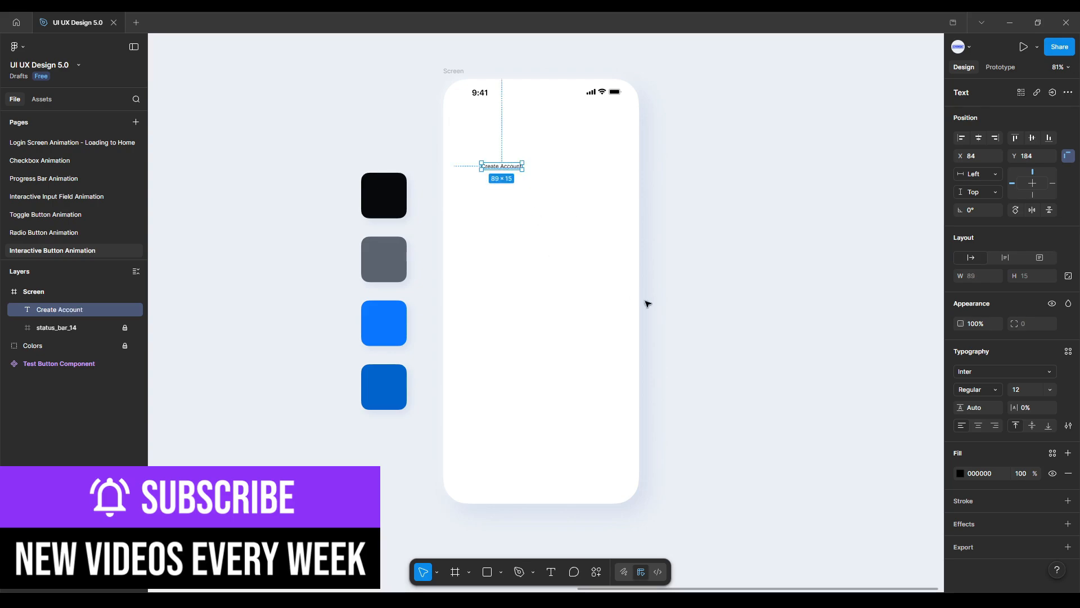
Set the heading's font to Poppins Medium at size 32.
{"action": "left_click", "coordinate": [988, 374]}
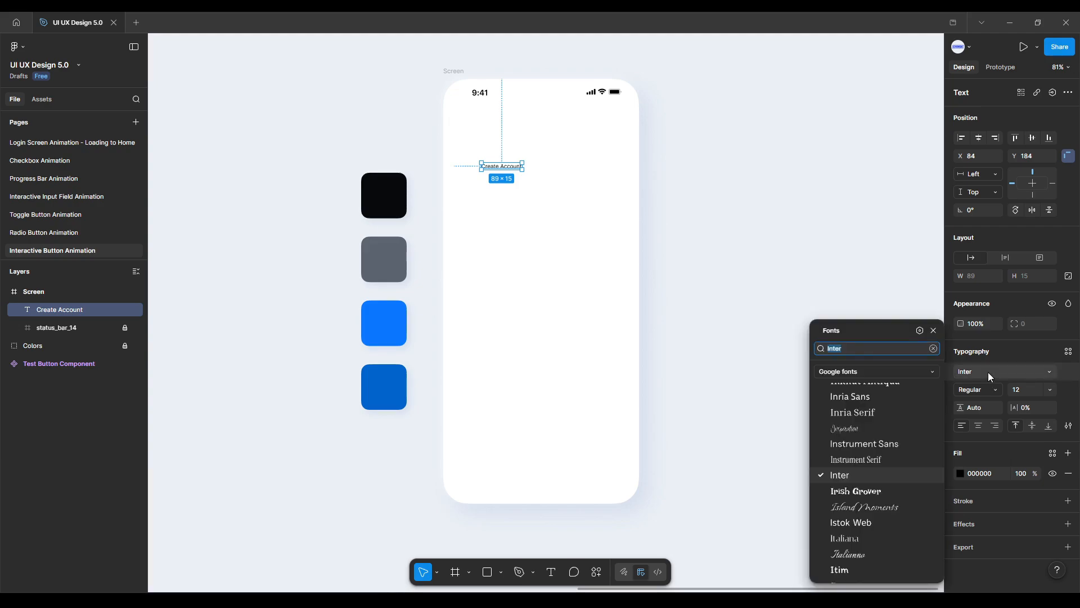
{"action": "type", "text": "Popp"}
{"action": "key", "text": "Return"}
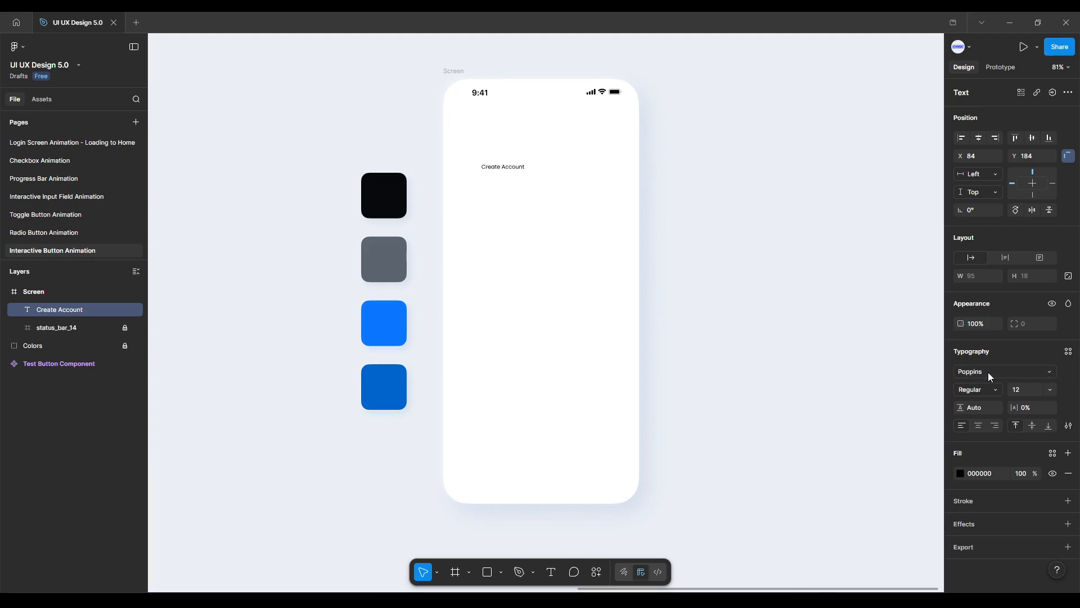
{"action": "left_click", "coordinate": [990, 387]}
{"action": "left_click", "coordinate": [990, 371]}
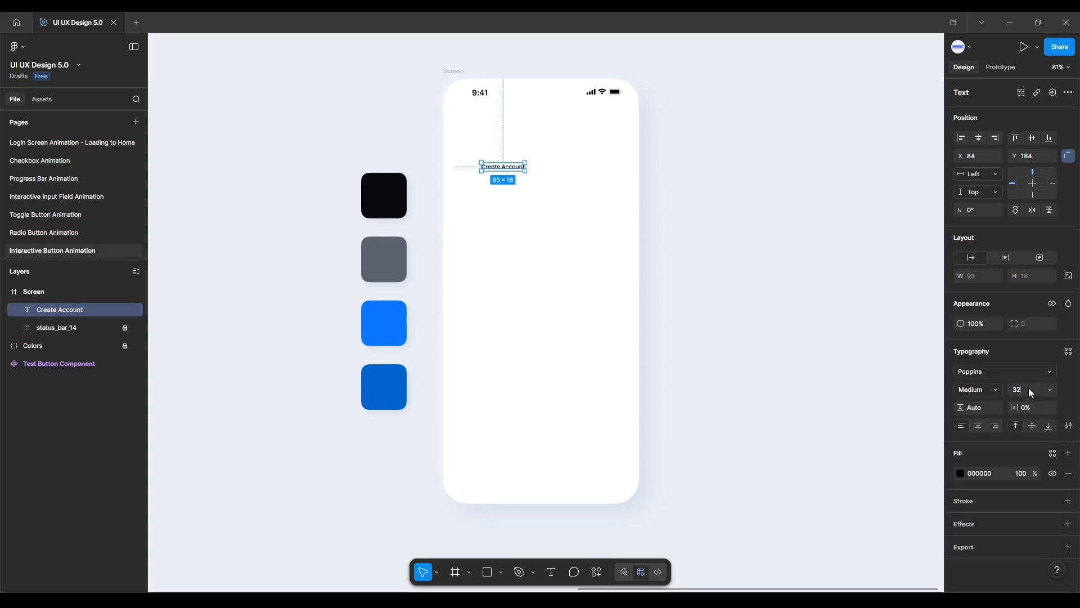
{"action": "key", "text": "Return"}
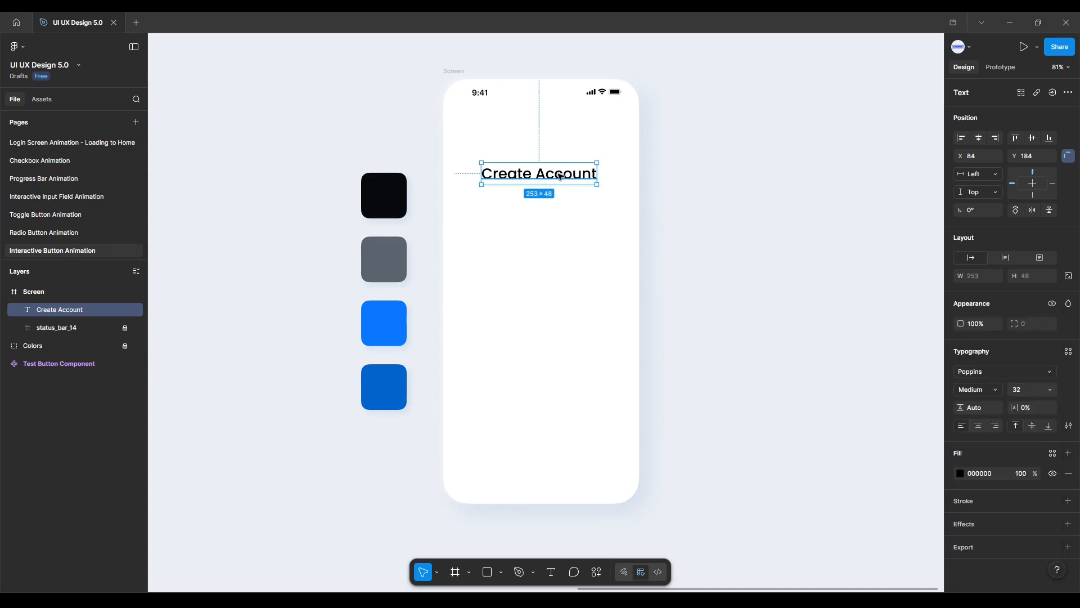
Nudge the heading slightly left and set its fill to the black swatch color 080908 with the eyedropper.
{"action": "left_click_drag", "start_coordinate": [559, 177], "coordinate": [548, 175]}
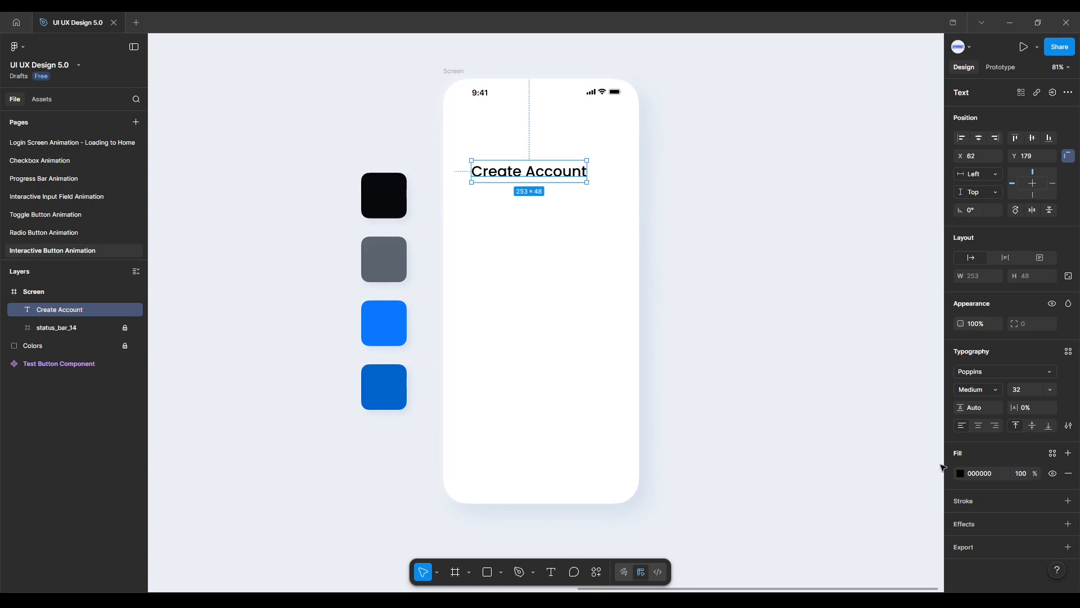
{"action": "left_click", "coordinate": [960, 473]}
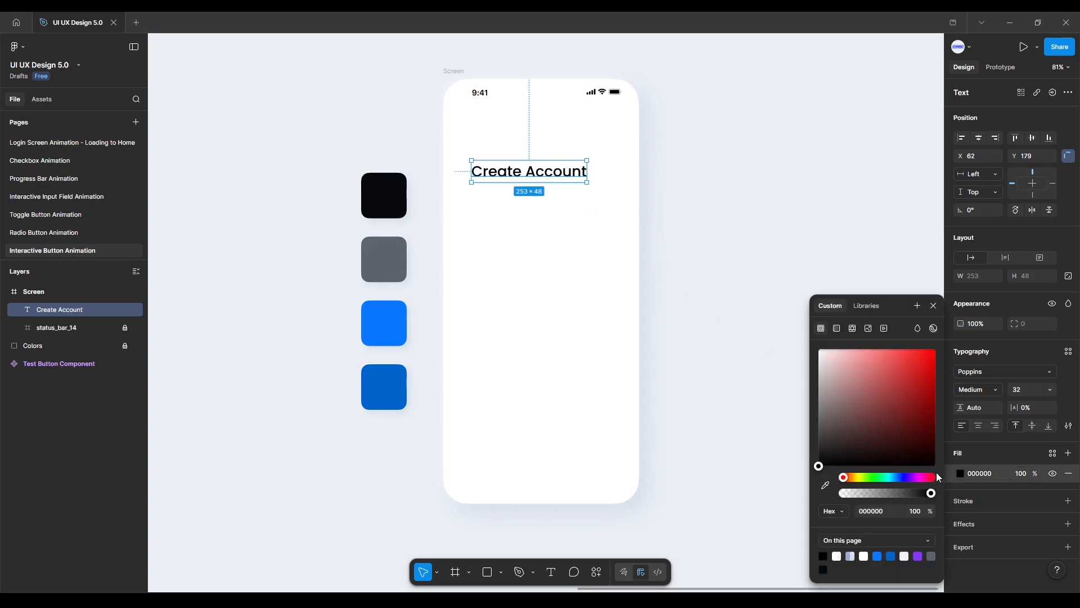
{"action": "left_click", "coordinate": [825, 484]}
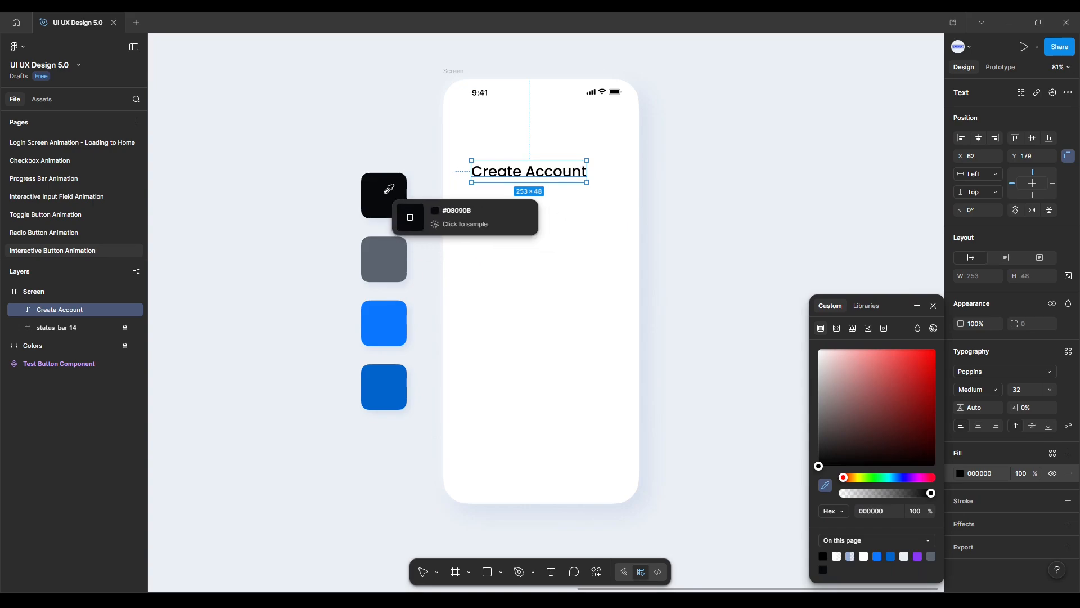
{"action": "left_click", "coordinate": [387, 190]}
{"action": "left_click", "coordinate": [485, 208]}
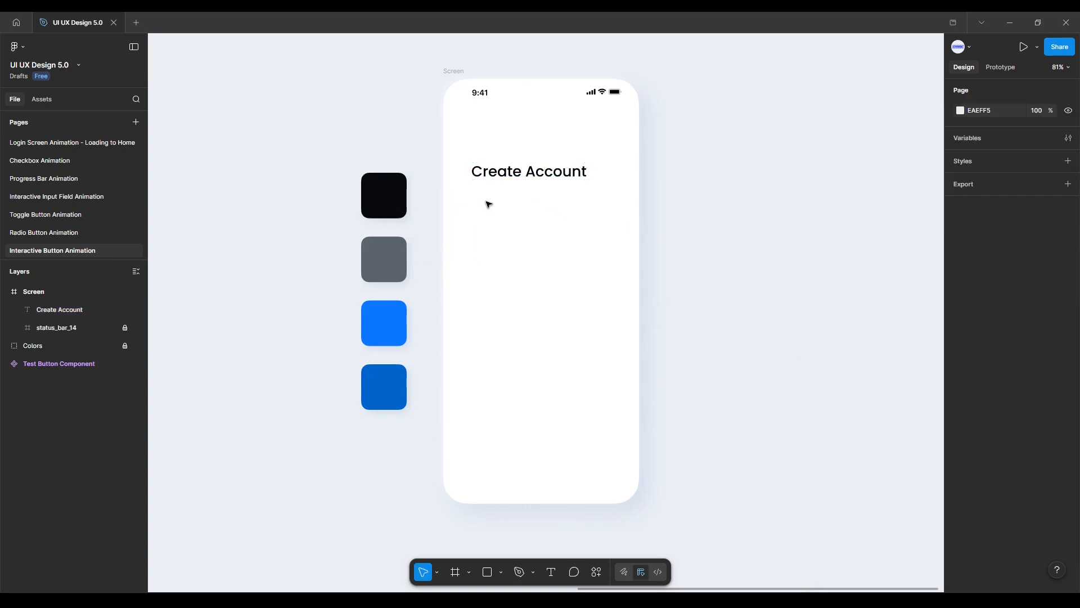
Center the heading horizontally in the screen frame and nudge it down to Y 373.
{"action": "left_click", "coordinate": [490, 179]}
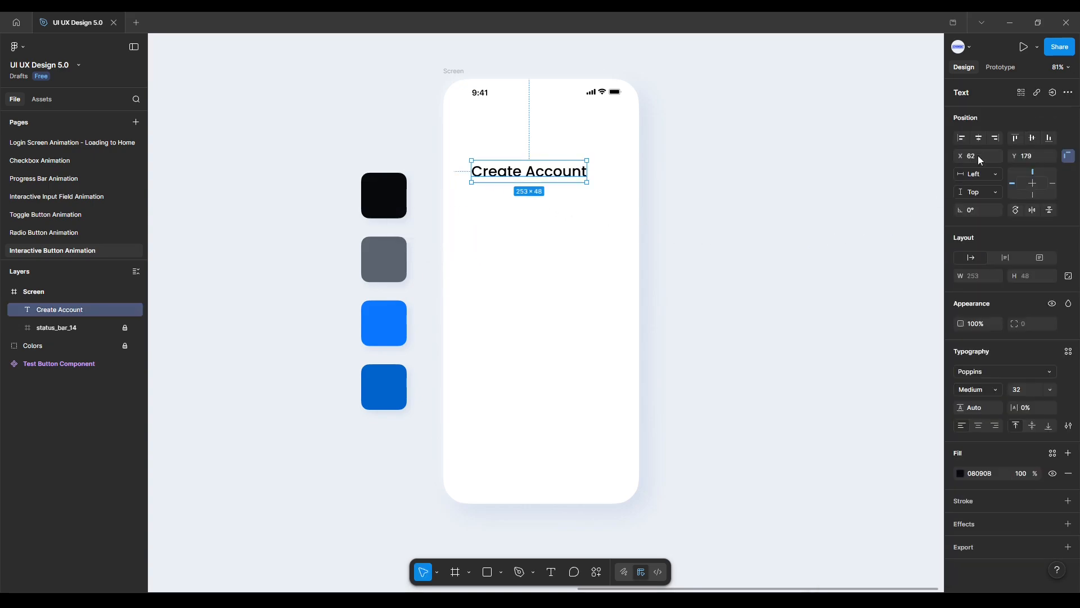
{"action": "left_click", "coordinate": [979, 137]}
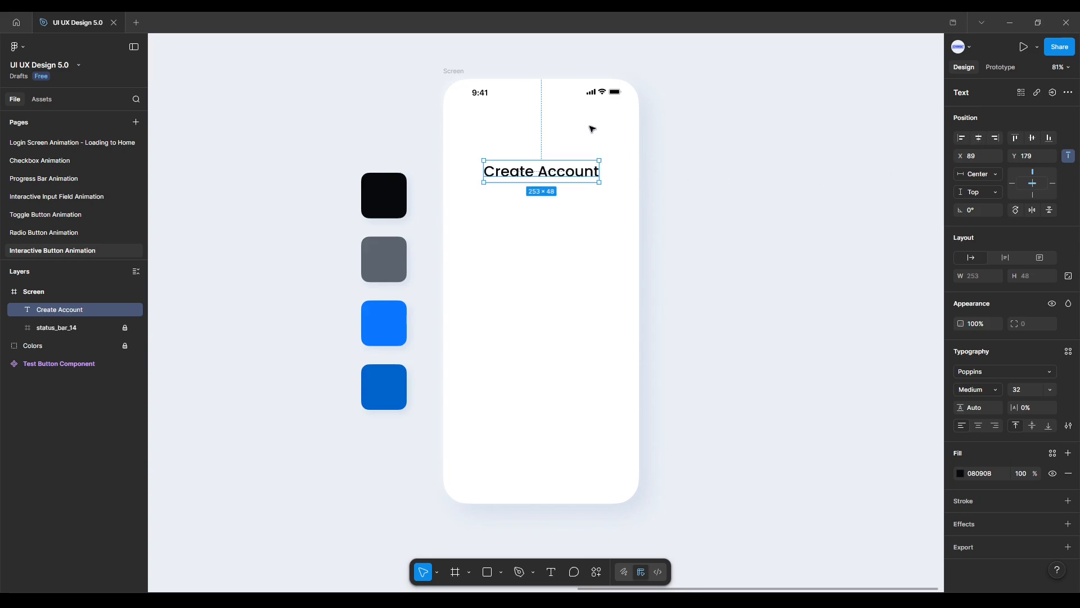
{"action": "key", "text": "alt+Down"}
{"action": "key", "text": "alt+Down"}
{"action": "key", "text": "alt+Down"}
{"action": "key", "text": "alt+Down"}
{"action": "key", "text": "alt+Down"}
{"action": "key", "text": "alt+Down"}
{"action": "key", "text": "alt+Down"}
{"action": "key", "text": "alt+Down"}
{"action": "key", "text": "alt+Down"}
{"action": "key", "text": "alt+Down"}
{"action": "key", "text": "alt+Down"}
{"action": "key", "text": "alt+Down"}
{"action": "key", "text": "alt+Down"}
{"action": "key", "text": "alt+Down"}
{"action": "key", "text": "alt+Down"}
{"action": "key", "text": "alt+Down"}
{"action": "key", "text": "alt+Down"}
{"action": "key", "text": "alt+Down"}
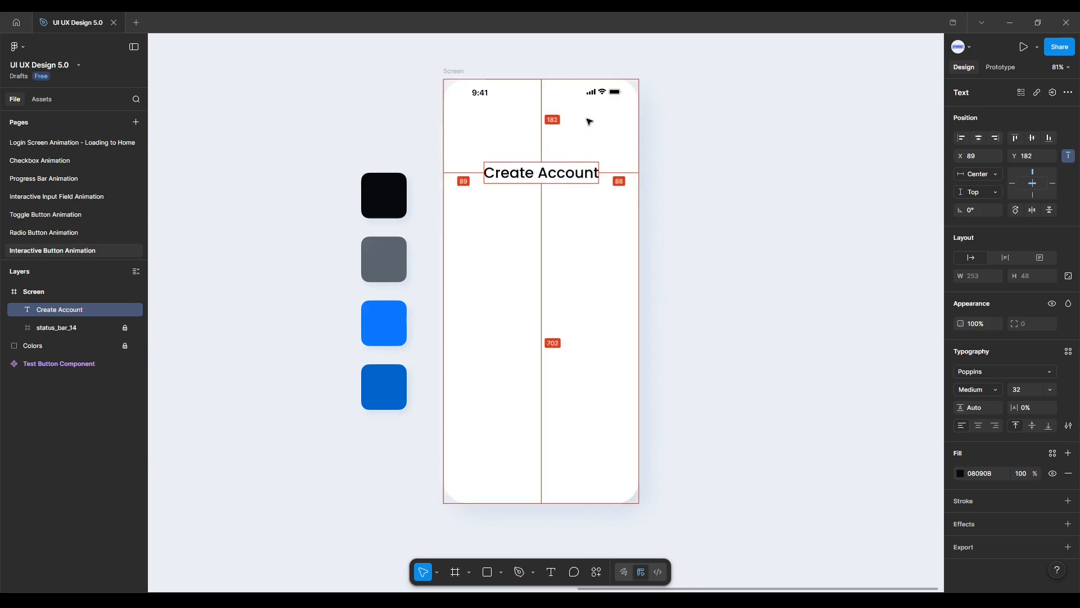
{"action": "key", "text": "alt+Down"}
{"action": "key", "text": "alt+Down"}
{"action": "key", "text": "alt+Down"}
{"action": "key", "text": "alt+Down"}
{"action": "key", "text": "alt+Down"}
{"action": "key", "text": "alt+Down"}
{"action": "key", "text": "alt+Down"}
{"action": "key", "text": "alt+Down"}
{"action": "key", "text": "alt+Down"}
{"action": "key", "text": "alt+Down"}
{"action": "key", "text": "alt+Down"}
{"action": "key", "text": "alt+Down"}
{"action": "key", "text": "alt+Down"}
{"action": "key", "text": "alt+Down"}
{"action": "key", "text": "alt+Down"}
{"action": "key", "text": "alt+Down"}
{"action": "key", "text": "alt+Down"}
{"action": "key", "text": "alt+Down"}
{"action": "key", "text": "alt+Down"}
{"action": "key", "text": "alt+Down"}
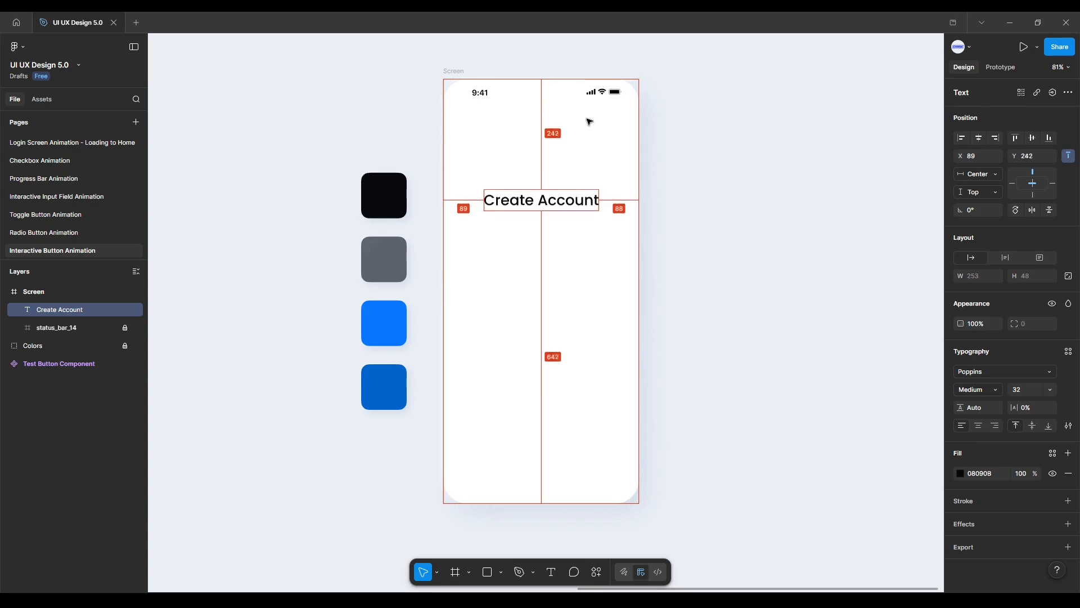
{"action": "key", "text": "alt+Down"}
{"action": "key", "text": "alt+Down"}
{"action": "key", "text": "alt+Down"}
{"action": "key", "text": "alt+Down"}
{"action": "key", "text": "alt+Down"}
{"action": "key", "text": "alt+Down"}
{"action": "key", "text": "alt+Down"}
{"action": "key", "text": "alt+Down"}
{"action": "key", "text": "alt+Down"}
{"action": "key", "text": "alt+Down"}
{"action": "key", "text": "alt+Down"}
{"action": "key", "text": "alt+Down"}
{"action": "key", "text": "alt+Down"}
{"action": "key", "text": "alt+Down"}
{"action": "key", "text": "alt+Down"}
{"action": "key", "text": "alt+Down"}
{"action": "key", "text": "alt+Down"}
{"action": "key", "text": "alt+Down"}
{"action": "key", "text": "alt+Down"}
{"action": "key", "text": "alt+Down"}
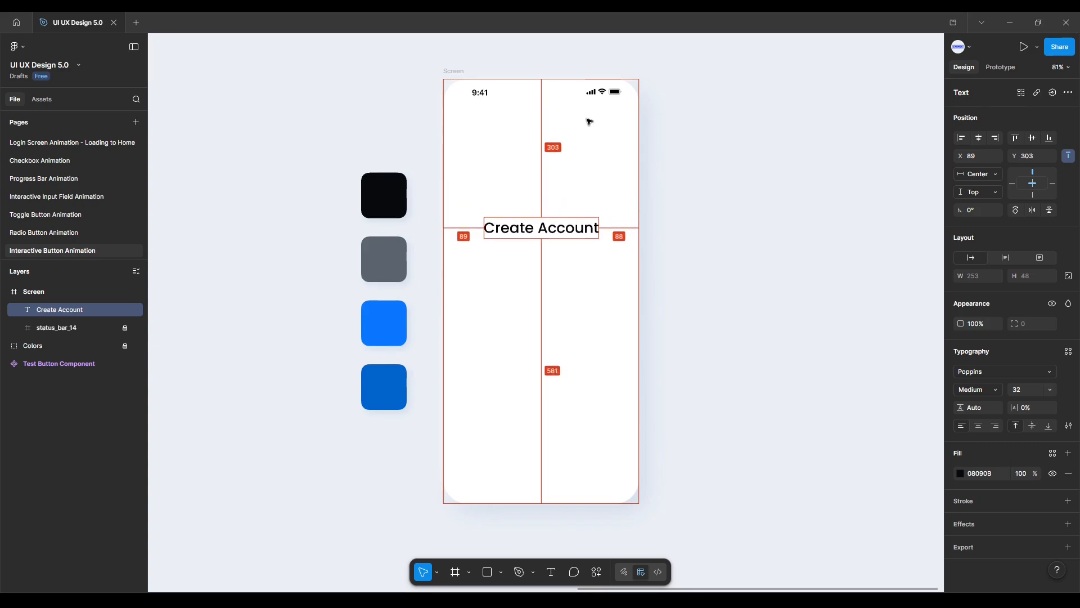
{"action": "key", "text": "alt+Down"}
{"action": "key", "text": "alt+Down"}
{"action": "key", "text": "alt+Down"}
{"action": "key", "text": "alt+Down"}
{"action": "key", "text": "alt+Down"}
{"action": "key", "text": "alt+Down"}
{"action": "key", "text": "alt+Down"}
{"action": "key", "text": "alt+Down"}
{"action": "key", "text": "alt+Down"}
{"action": "key", "text": "alt+Down"}
{"action": "key", "text": "alt+Down"}
{"action": "key", "text": "alt+Down"}
{"action": "key", "text": "alt+Down"}
{"action": "key", "text": "alt+Down"}
{"action": "key", "text": "alt+Down"}
{"action": "key", "text": "alt+Down"}
{"action": "key", "text": "alt+Down"}
{"action": "key", "text": "alt+Down"}
{"action": "key", "text": "alt+Down"}
{"action": "key", "text": "alt+Down"}
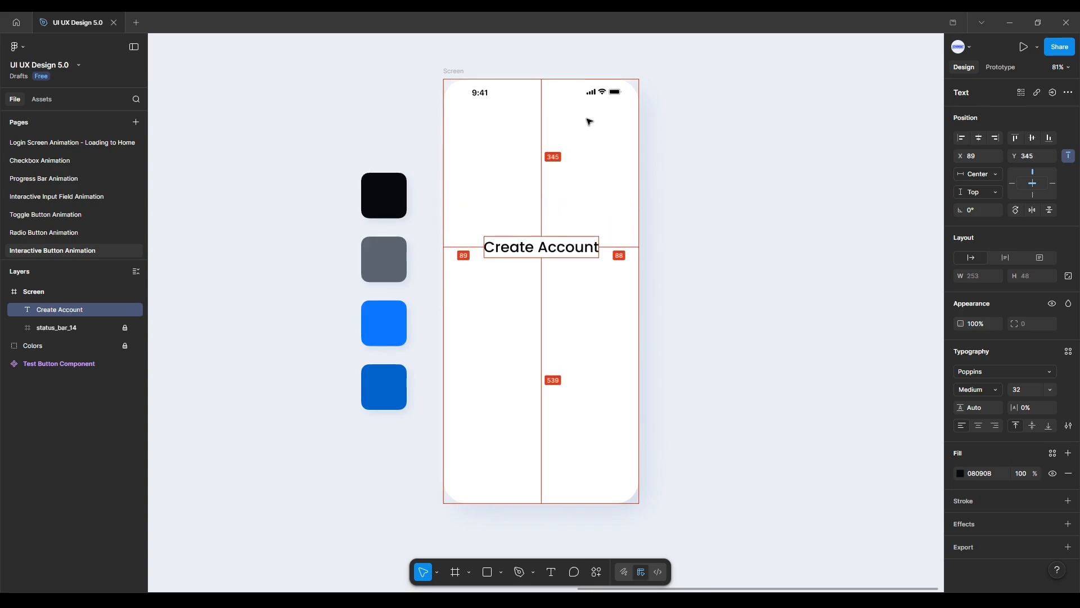
{"action": "key", "text": "alt+Down"}
{"action": "key", "text": "alt+Down"}
{"action": "key", "text": "alt+Down"}
{"action": "key", "text": "alt+Down"}
{"action": "key", "text": "alt+Down"}
{"action": "key", "text": "alt+Down"}
{"action": "key", "text": "alt+Down"}
{"action": "key", "text": "alt+Down"}
{"action": "key", "text": "alt+Down"}
{"action": "key", "text": "alt+Down"}
{"action": "key", "text": "alt+Down"}
{"action": "key", "text": "alt+Down"}
{"action": "key", "text": "alt+Down"}
{"action": "key", "text": "alt+Down"}
{"action": "key", "text": "alt+Down"}
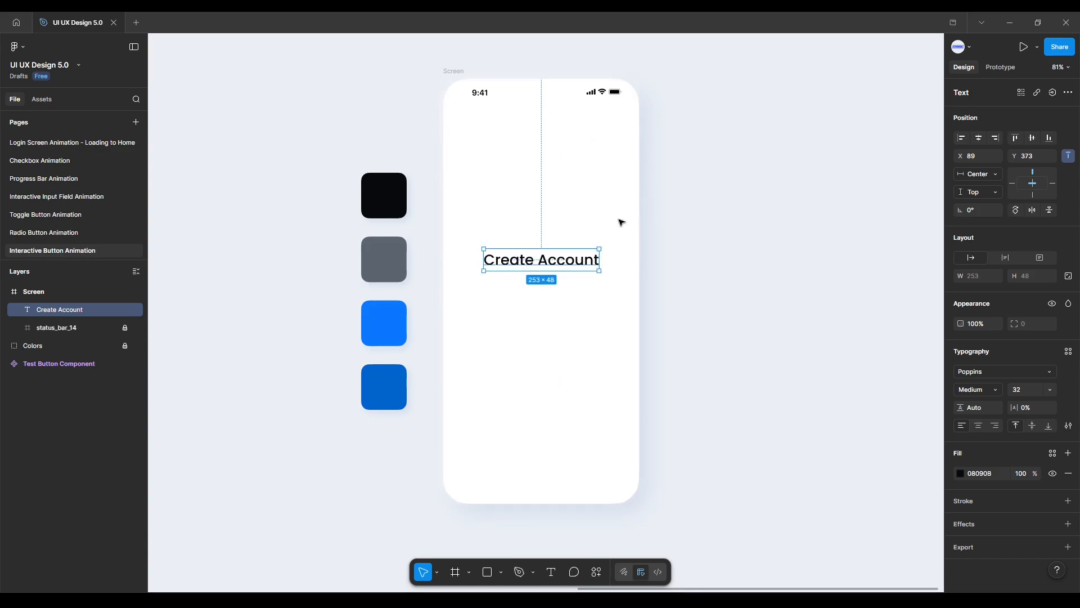
Duplicate the heading just below it and change the copy's text to "Sign up to join our community".
{"action": "left_click_drag", "start_coordinate": [569, 266], "coordinate": [569, 301]}
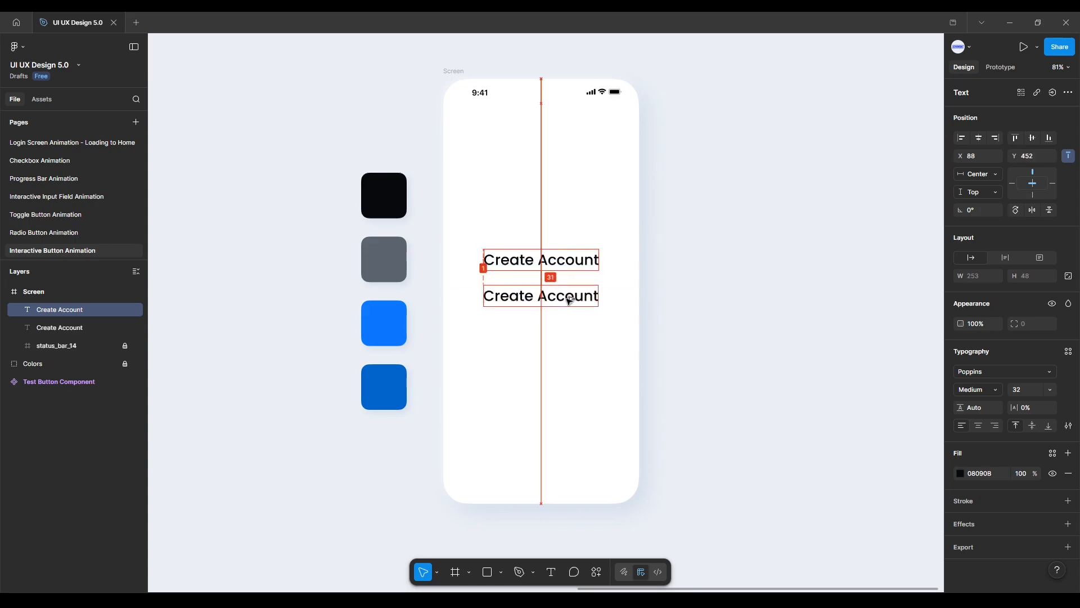
{"action": "key", "text": "Return"}
{"action": "type", "text": "Si"}
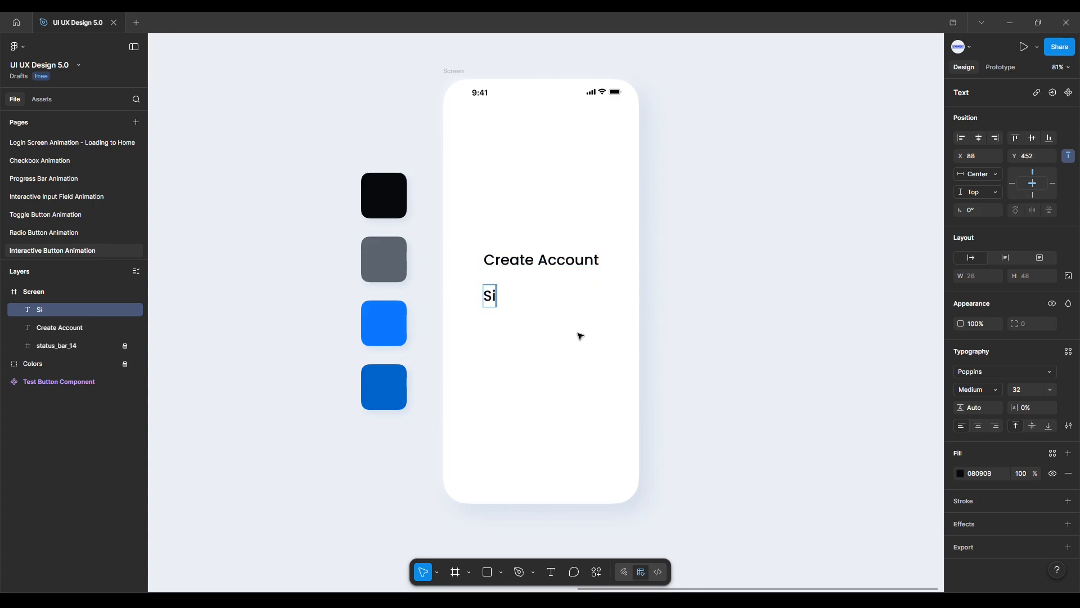
{"action": "type", "text": "gn U"}
{"action": "key", "text": "BackSpace"}
{"action": "key", "text": "BackSpace"}
{"action": "type", "text": "up"}
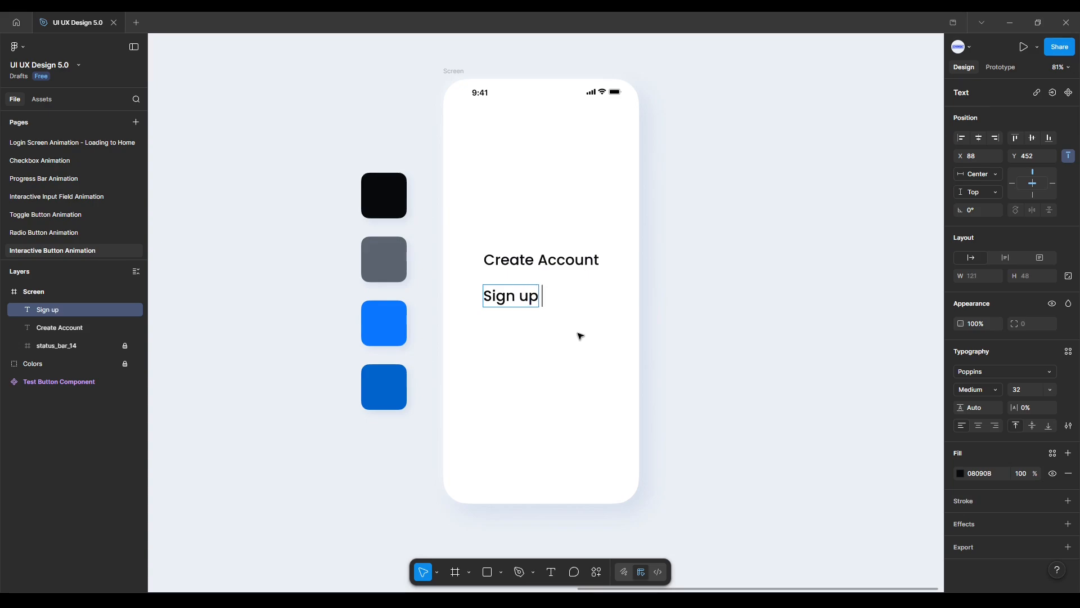
{"action": "type", "text": " to join"}
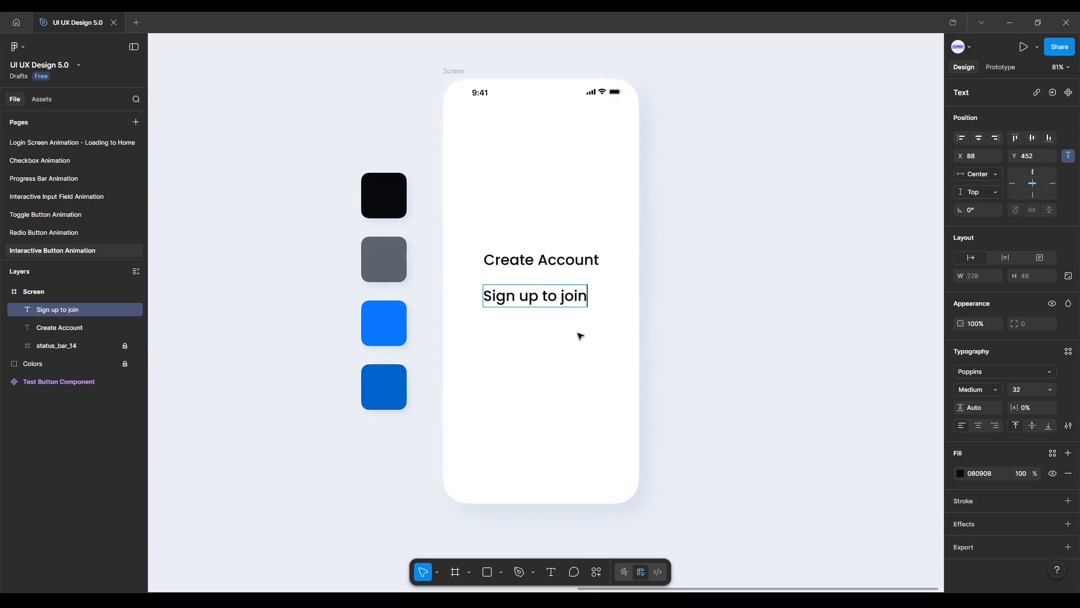
{"action": "type", "text": " our co"}
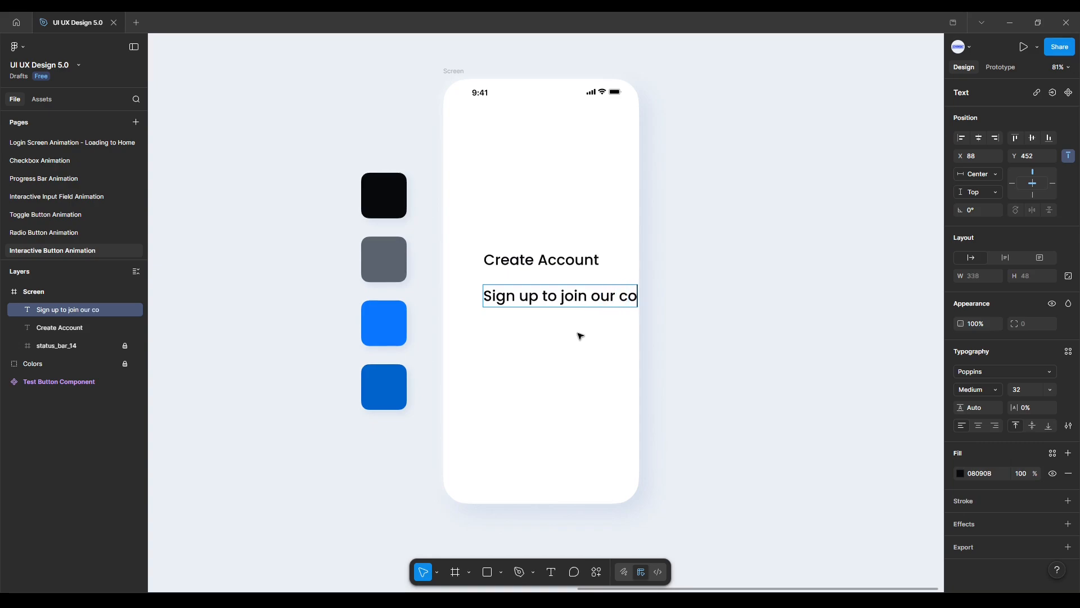
{"action": "type", "text": "mmunity"}
{"action": "key", "text": "Escape"}
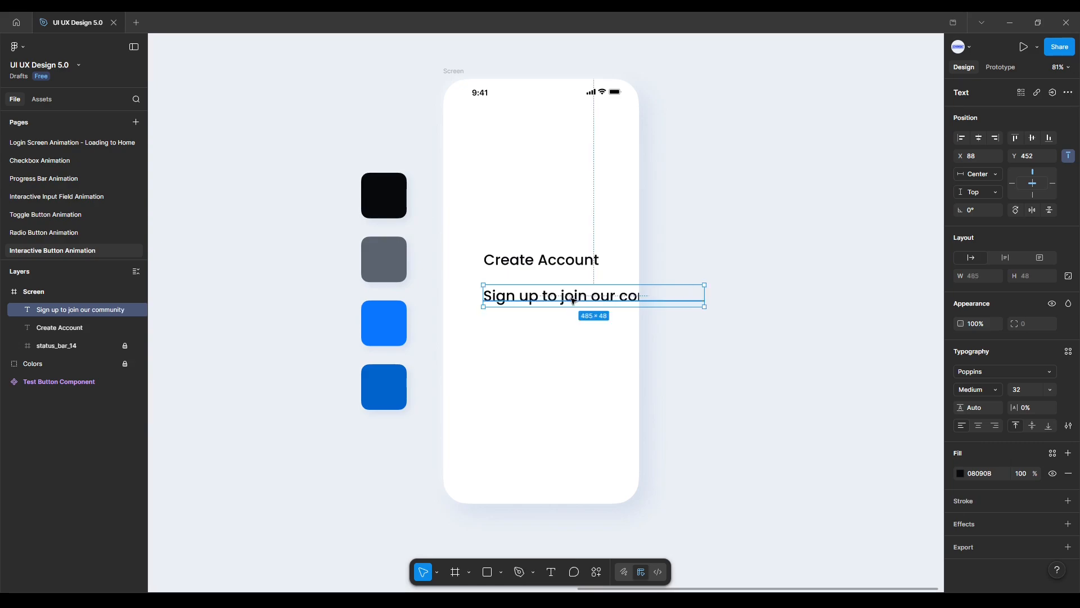
Set the subtitle's font weight to Regular and its size to 18.
{"action": "left_click_drag", "start_coordinate": [572, 300], "coordinate": [542, 302]}
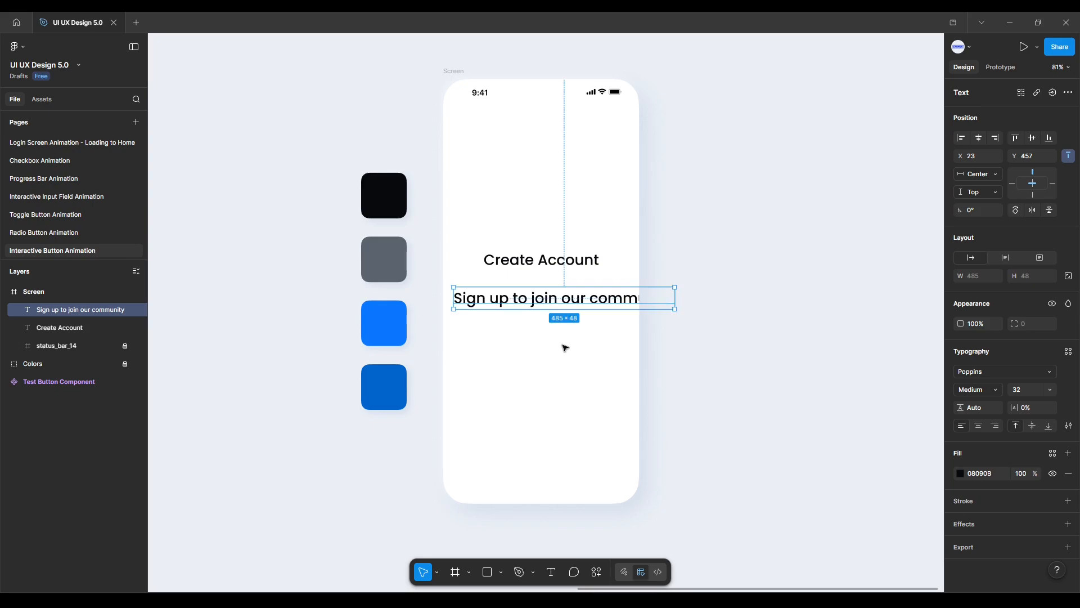
{"action": "left_click", "coordinate": [994, 389]}
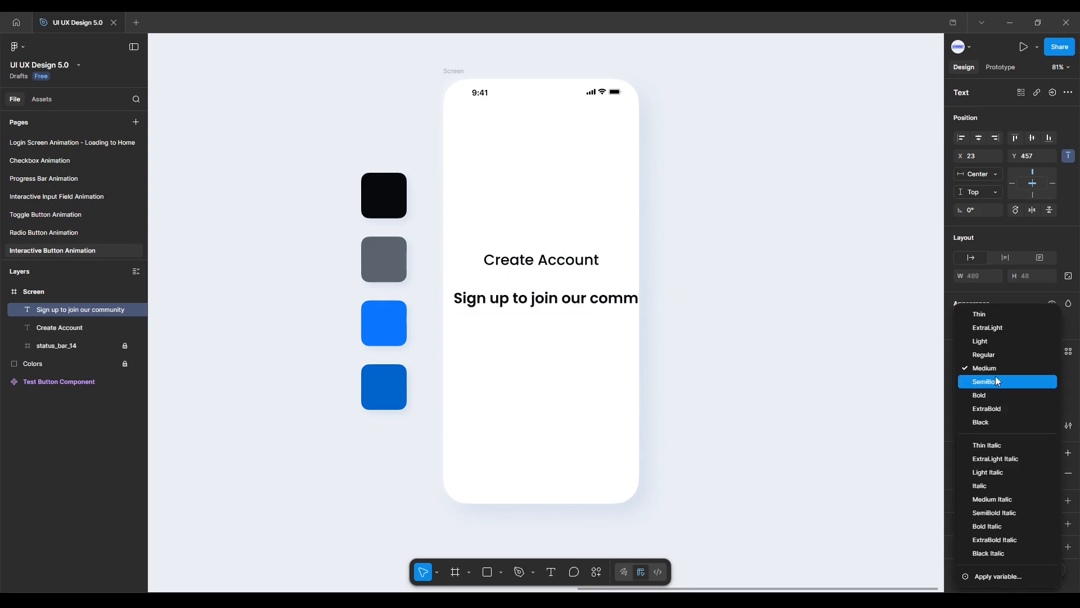
{"action": "left_click", "coordinate": [992, 356]}
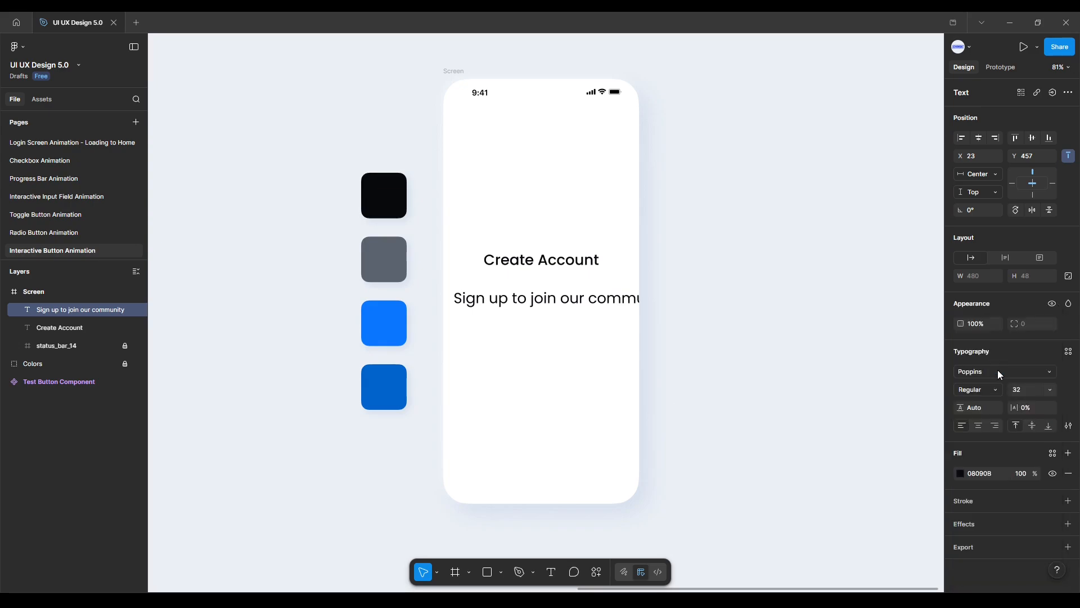
{"action": "left_click", "coordinate": [1027, 387]}
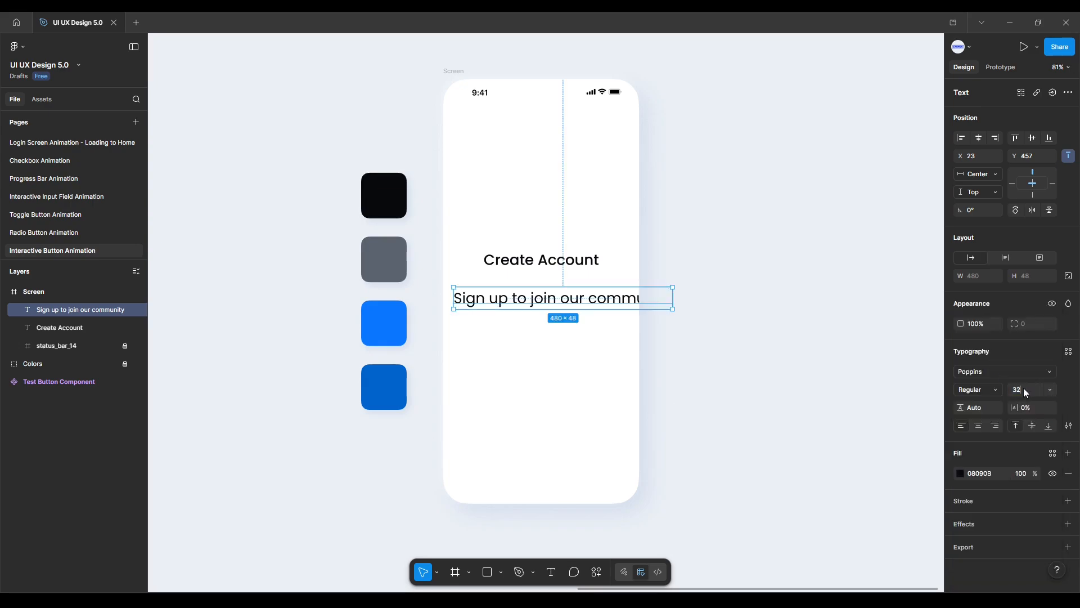
{"action": "key", "text": "Return"}
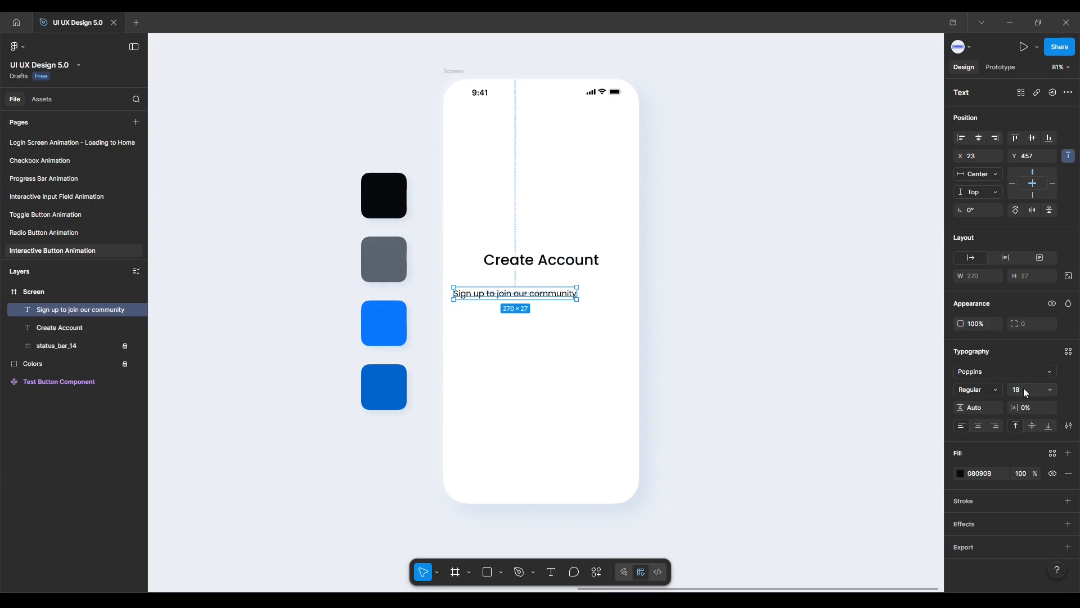
Set the subtitle's fill to the gray swatch color 5D6471 using the eyedropper.
{"action": "left_click", "coordinate": [961, 474]}
{"action": "left_click", "coordinate": [825, 485]}
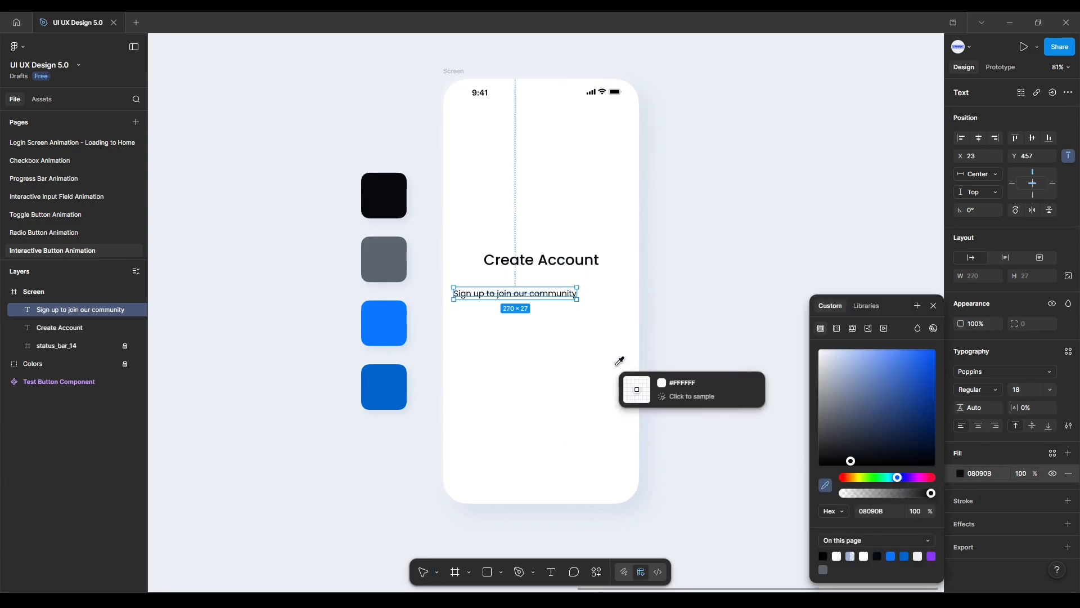
{"action": "left_click", "coordinate": [390, 257]}
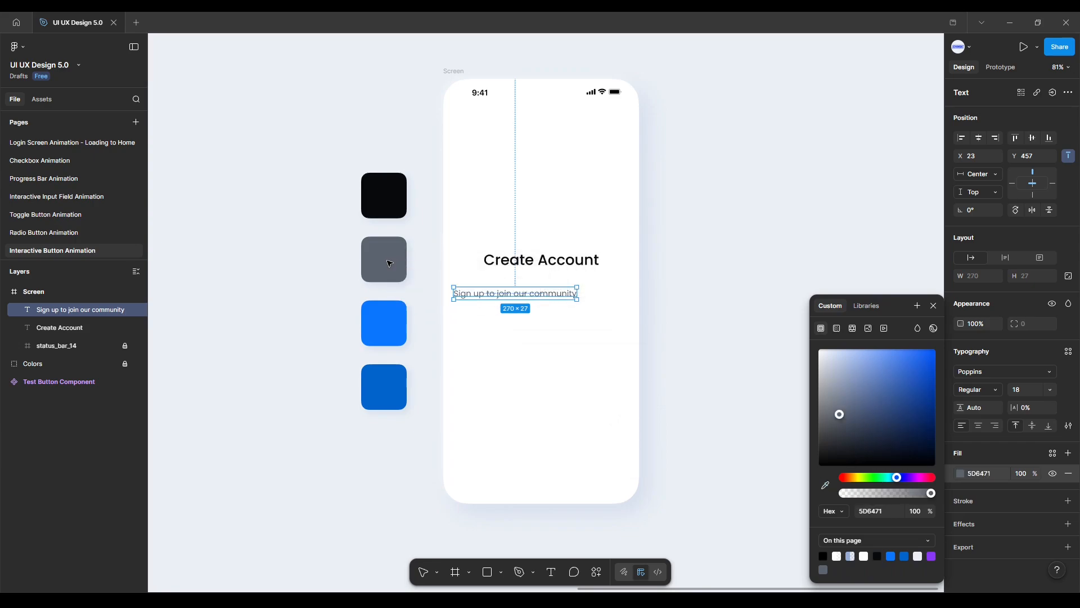
Center the subtitle horizontally within the screen frame below the heading.
{"action": "left_click", "coordinate": [979, 137]}
{"action": "left_click", "coordinate": [682, 313]}
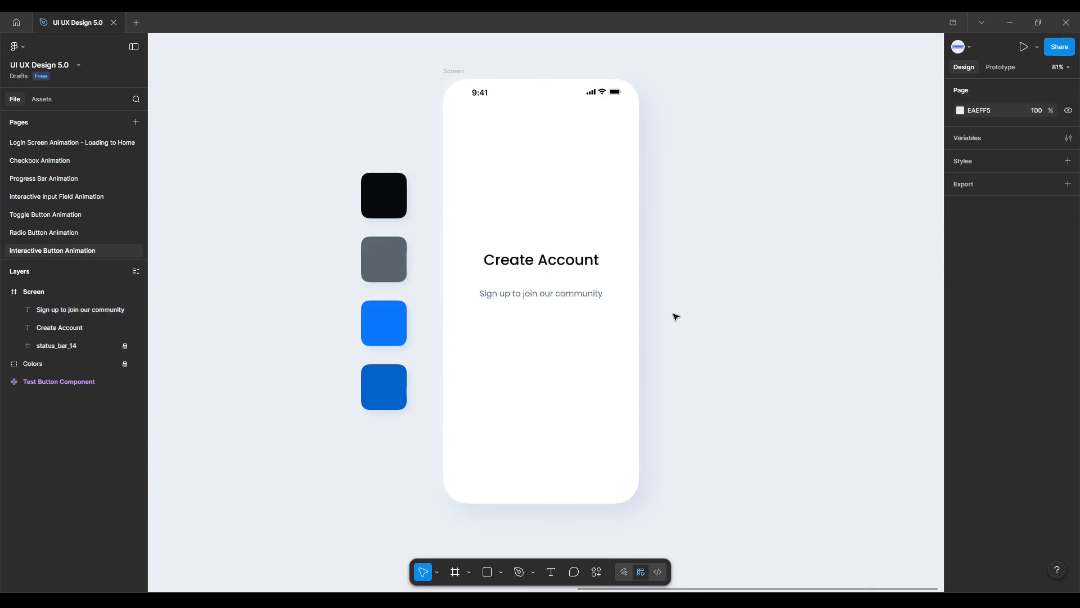
{"action": "left_click", "coordinate": [562, 295]}
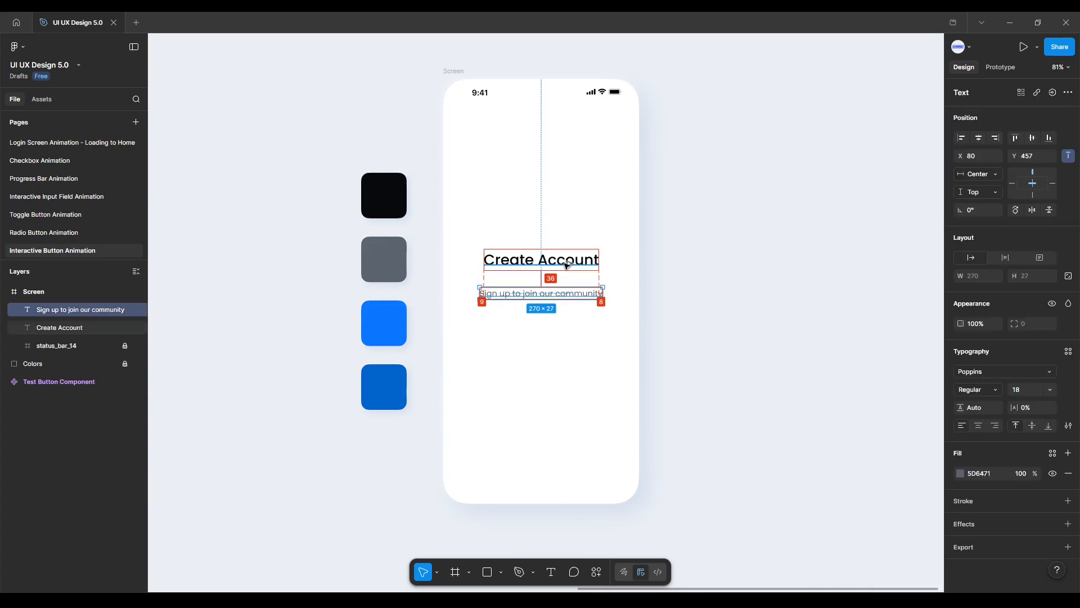
Nudge the subtitle upward toward the heading.
{"action": "key", "text": "Up"}
{"action": "key", "text": "Up"}
{"action": "key", "text": "Up"}
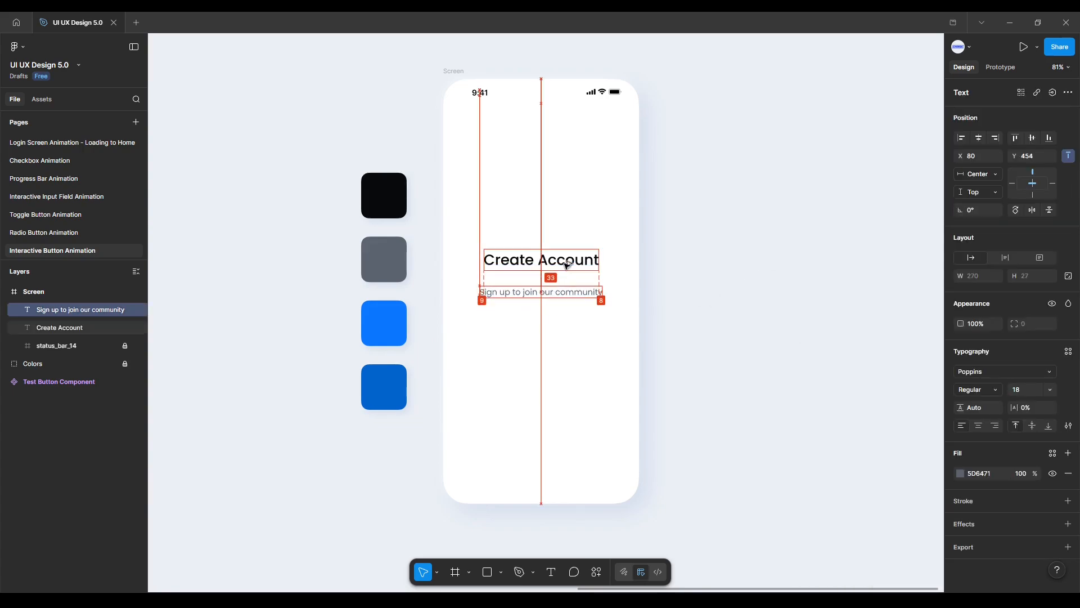
{"action": "key", "text": "Up"}
{"action": "key", "text": "Up"}
{"action": "key", "text": "Up"}
{"action": "key", "text": "Up"}
{"action": "key", "text": "Up"}
{"action": "key", "text": "Up"}
{"action": "key", "text": "Up"}
{"action": "key", "text": "Up"}
{"action": "key", "text": "Up"}
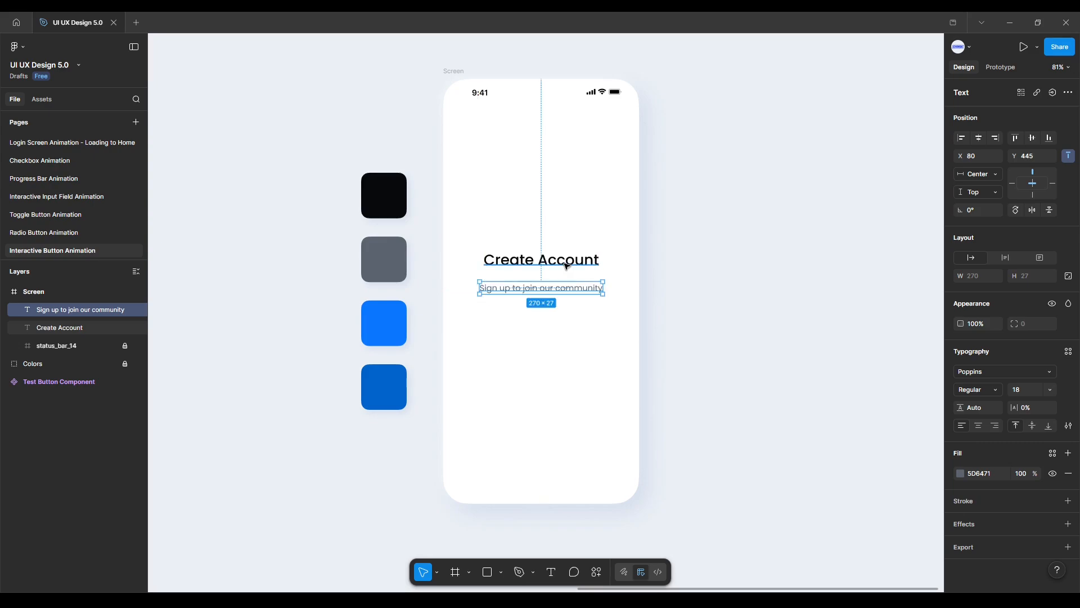
Apply vertical trim to the heading and subtitle text boxes through the text settings.
{"action": "left_click", "coordinate": [566, 266]}
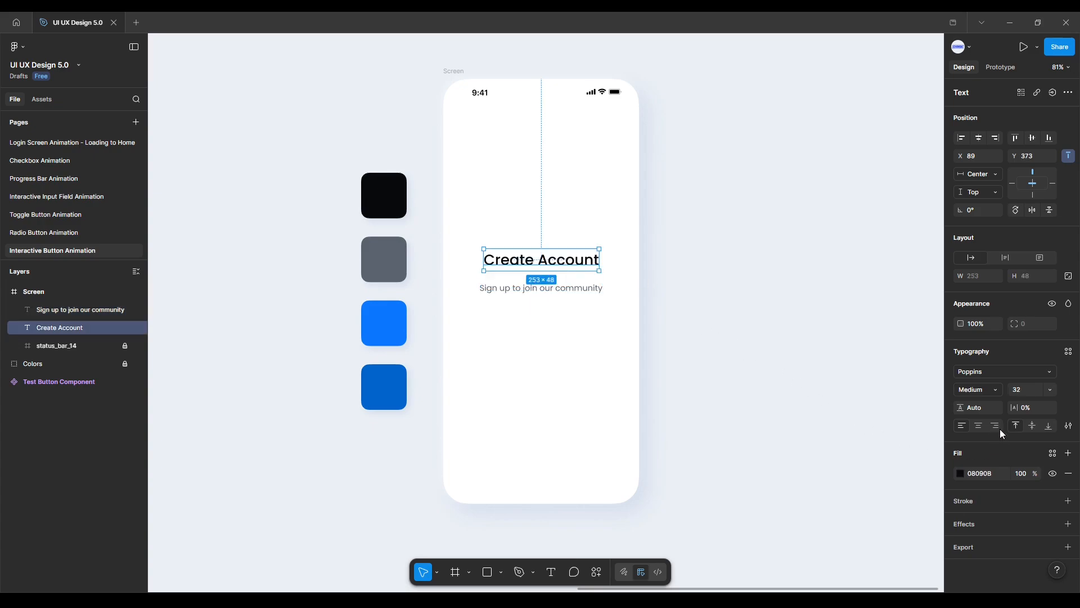
{"action": "left_click", "coordinate": [1066, 426]}
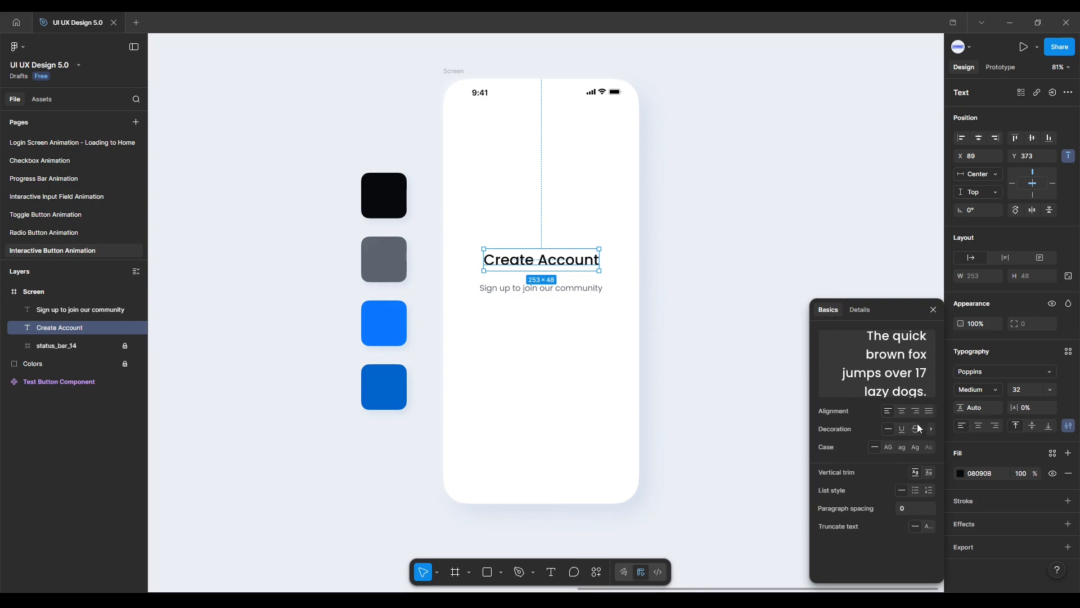
{"action": "left_click", "coordinate": [580, 290]}
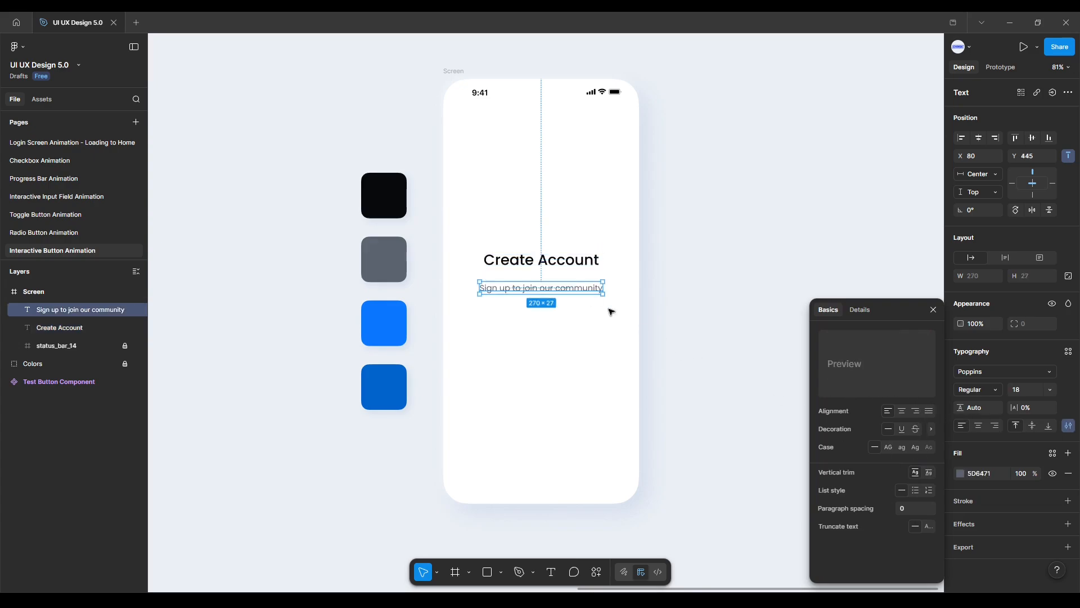
{"action": "left_click", "coordinate": [929, 472]}
{"action": "left_click", "coordinate": [578, 316]}
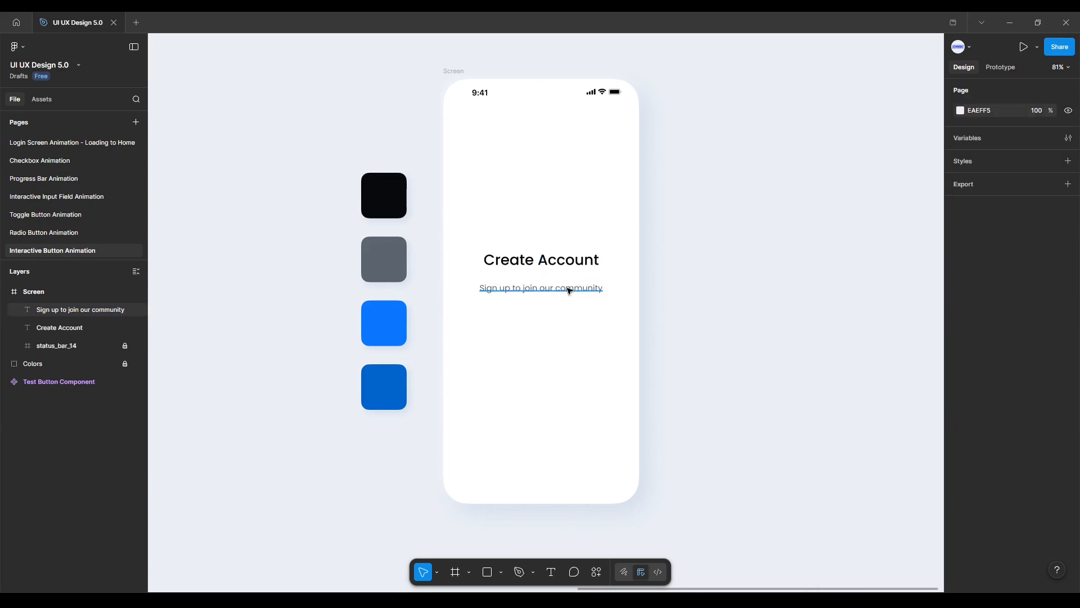
Nudge the trimmed subtitle further up to tighten the gap beneath the heading.
{"action": "left_click", "coordinate": [569, 288]}
{"action": "key", "text": "Up"}
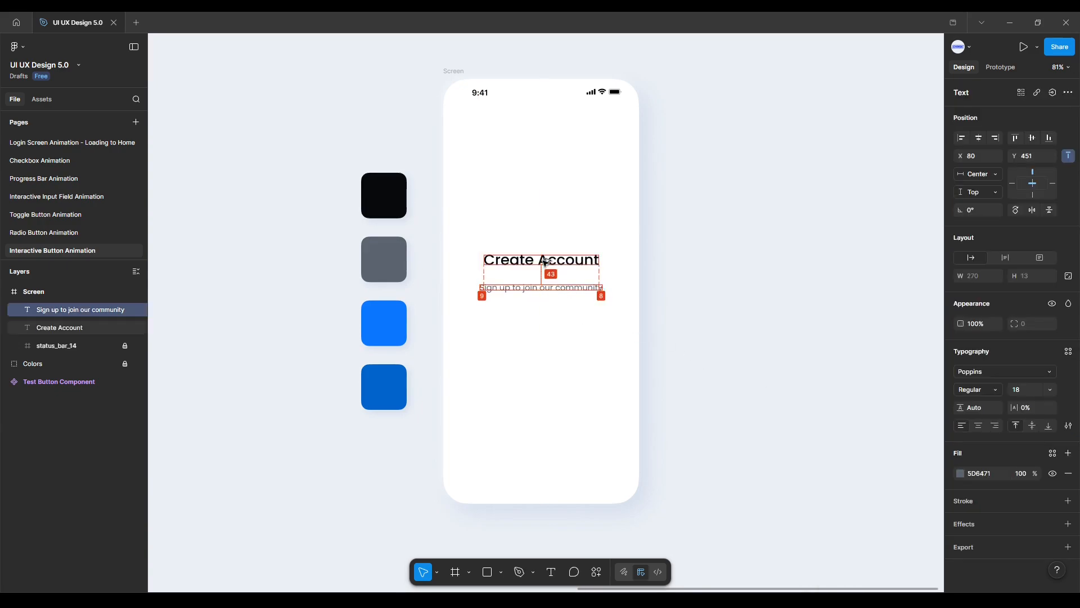
{"action": "key", "text": "Up"}
{"action": "key", "text": "Up"}
{"action": "key", "text": "Up"}
{"action": "key", "text": "Up"}
{"action": "key", "text": "Up"}
{"action": "key", "text": "Up"}
{"action": "key", "text": "Up"}
{"action": "key", "text": "Up"}
{"action": "key", "text": "Up"}
{"action": "key", "text": "Up"}
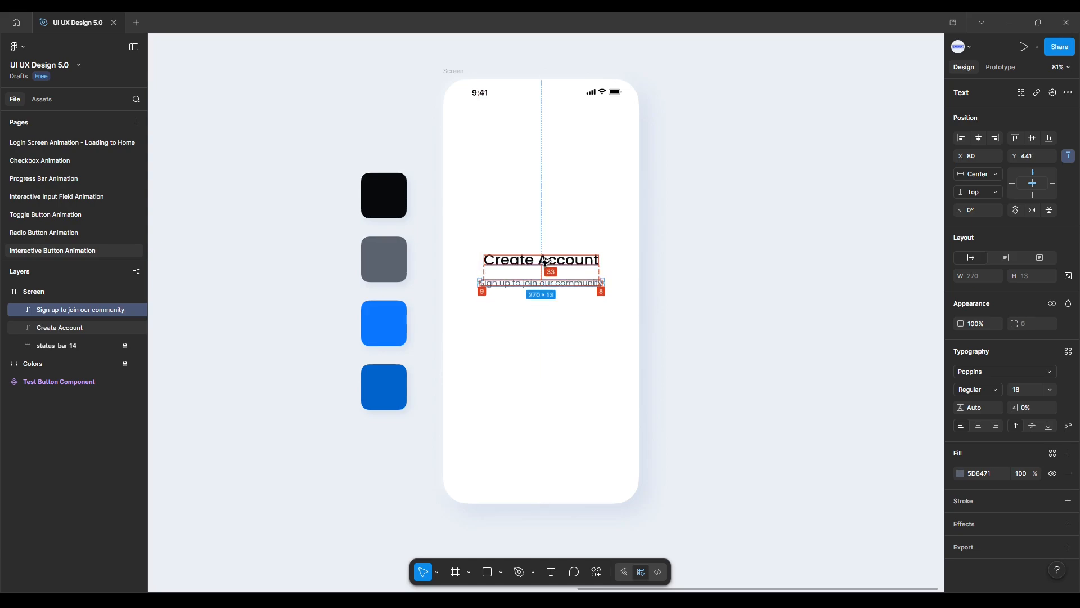
{"action": "key", "text": "Up"}
{"action": "key", "text": "Up"}
{"action": "key", "text": "Up"}
{"action": "key", "text": "Up"}
{"action": "key", "text": "Up"}
{"action": "key", "text": "Up"}
{"action": "key", "text": "Up"}
{"action": "key", "text": "Up"}
{"action": "key", "text": "Up"}
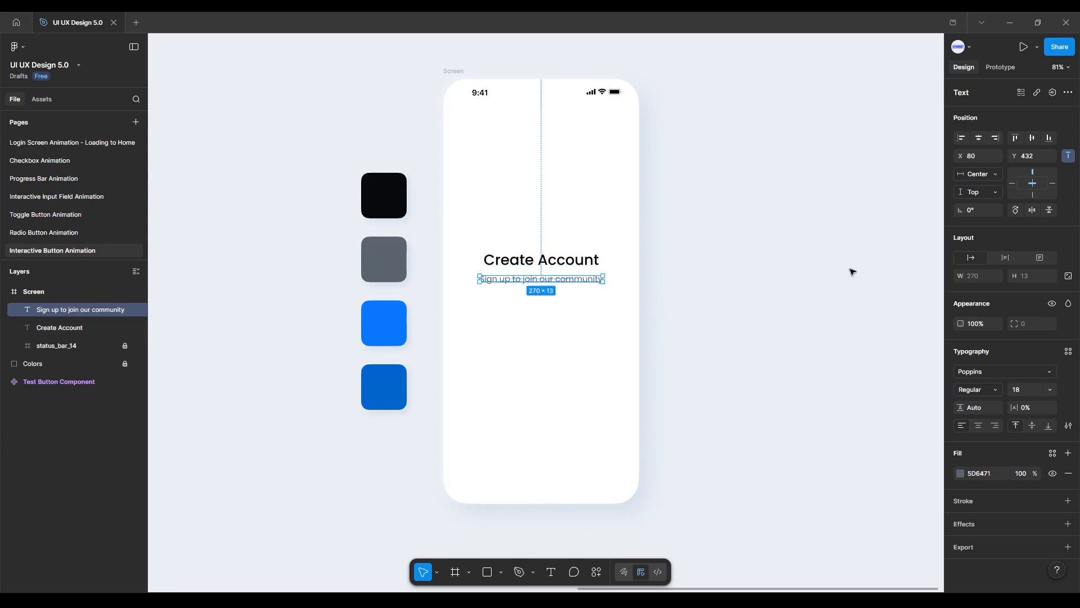
{"action": "left_click", "coordinate": [585, 264]}
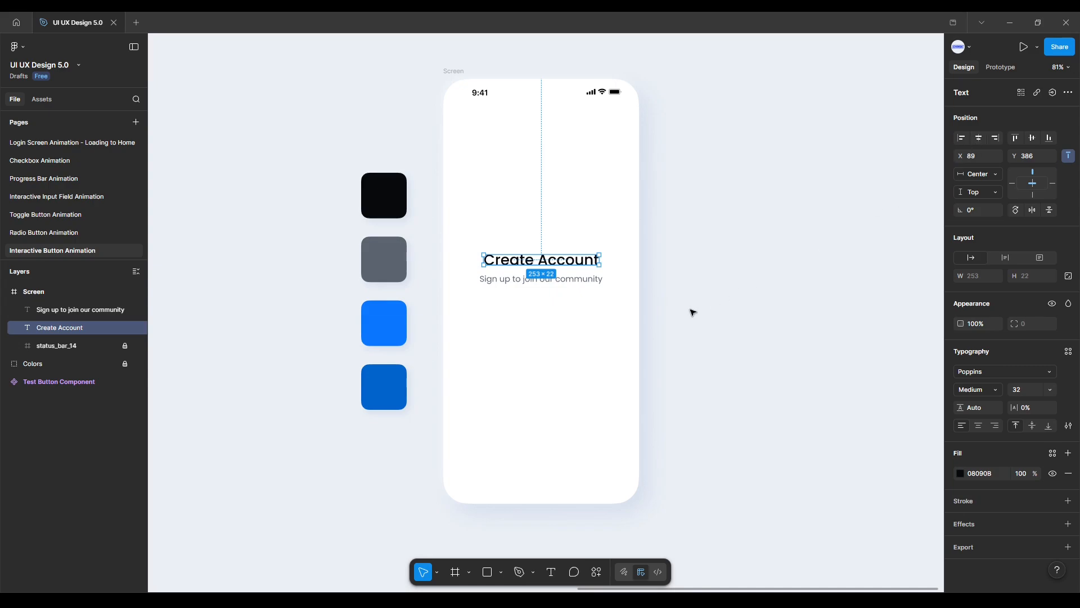
{"action": "left_click", "coordinate": [666, 348]}
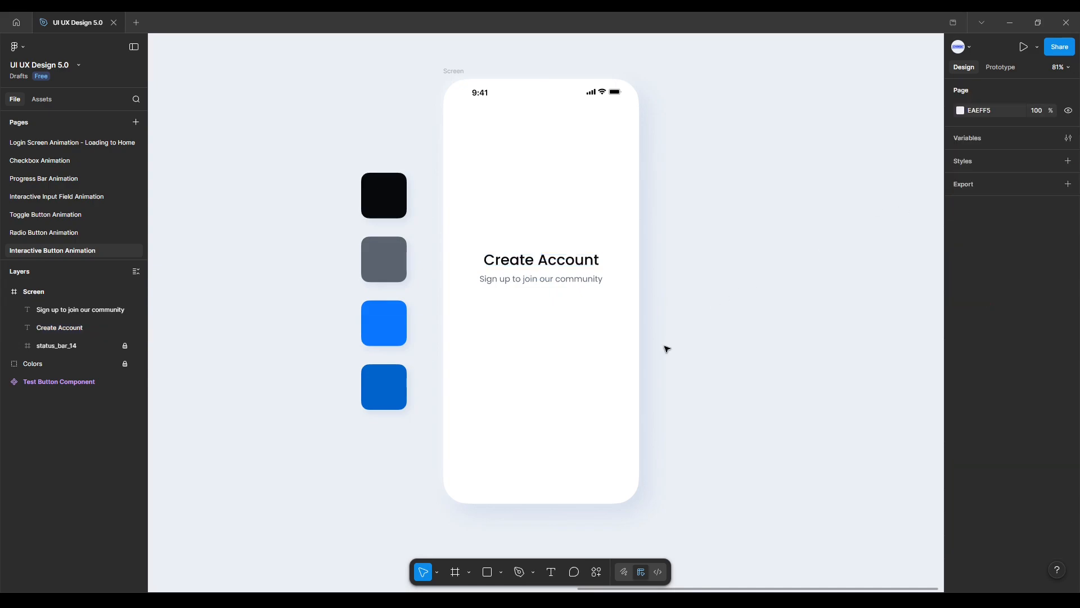
Create a new frame beside the screen and set its size to 366 by 64.
{"action": "left_click", "coordinate": [460, 569]}
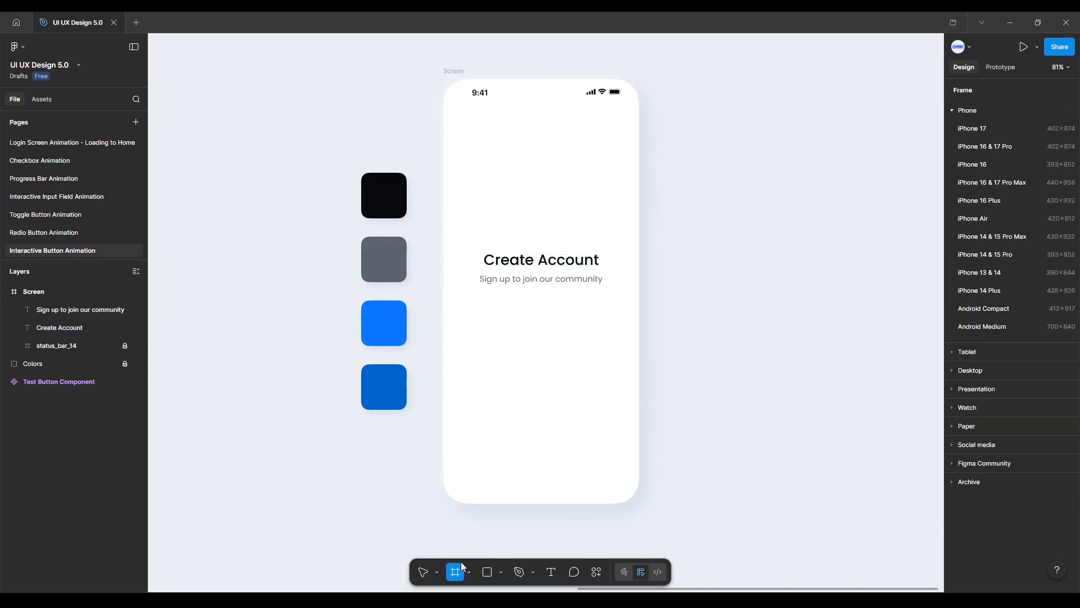
{"action": "left_click", "coordinate": [731, 365]}
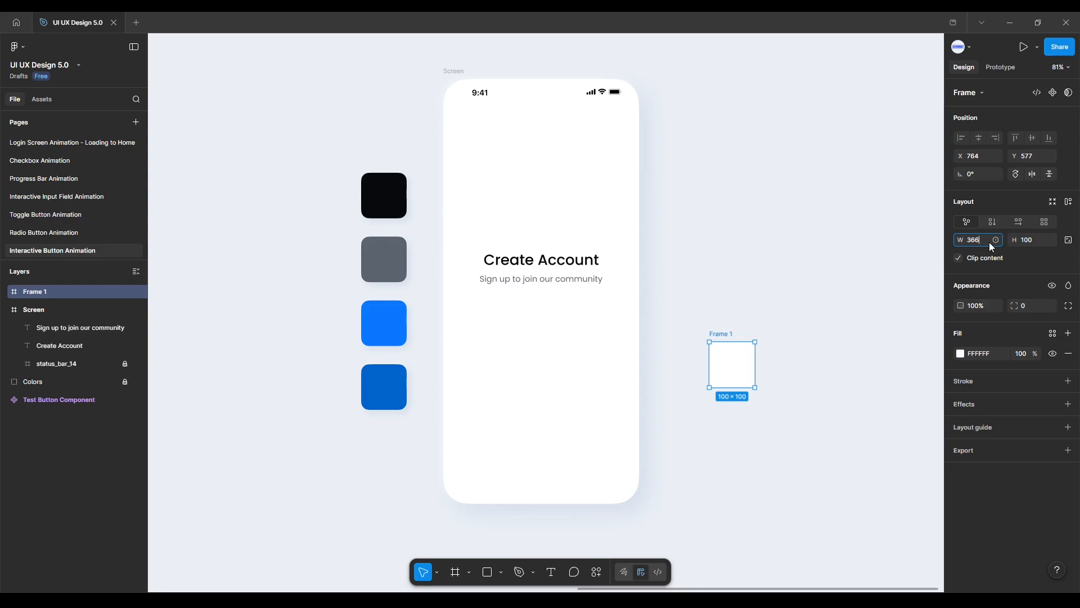
{"action": "key", "text": "Return"}
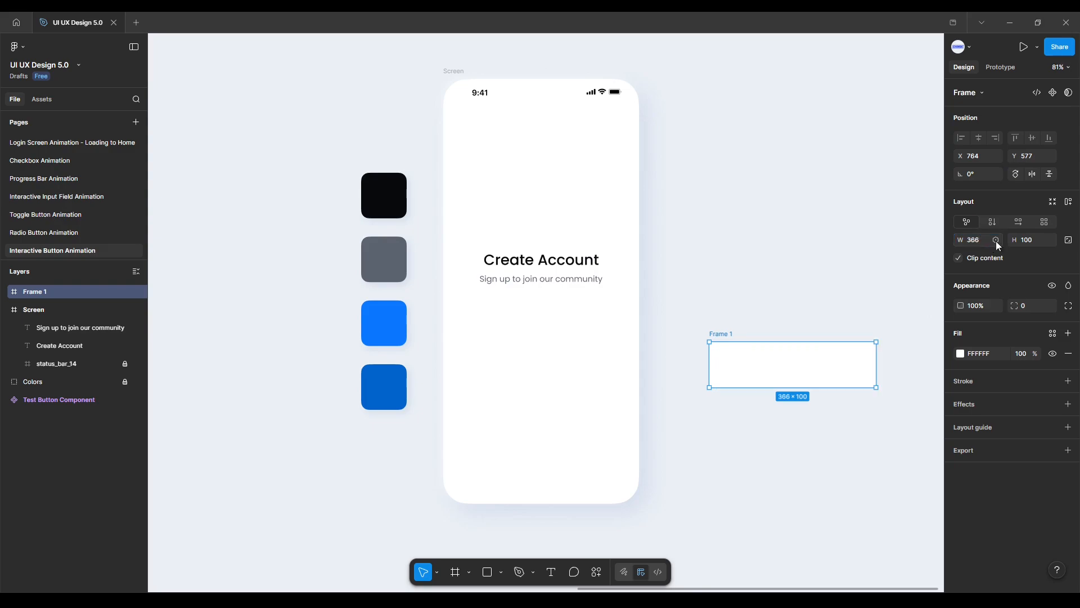
{"action": "left_click", "coordinate": [1035, 238]}
{"action": "type", "text": "64"}
{"action": "key", "text": "Return"}
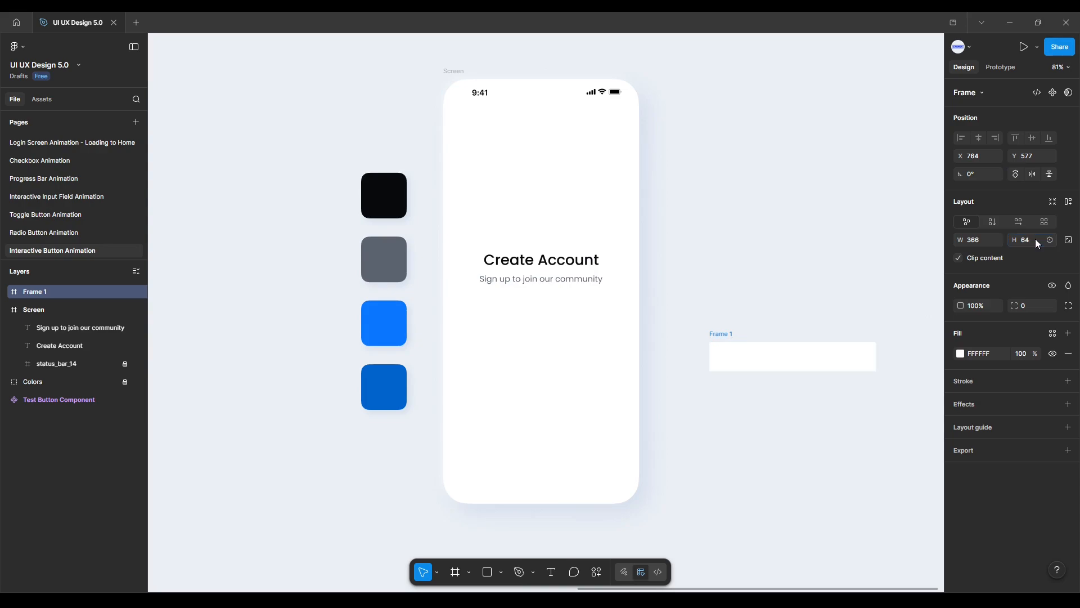
Set the new frame's corner radius to 20 and sample the blue swatch 0A77FF as its fill.
{"action": "left_click", "coordinate": [1034, 305]}
{"action": "type", "text": "20"}
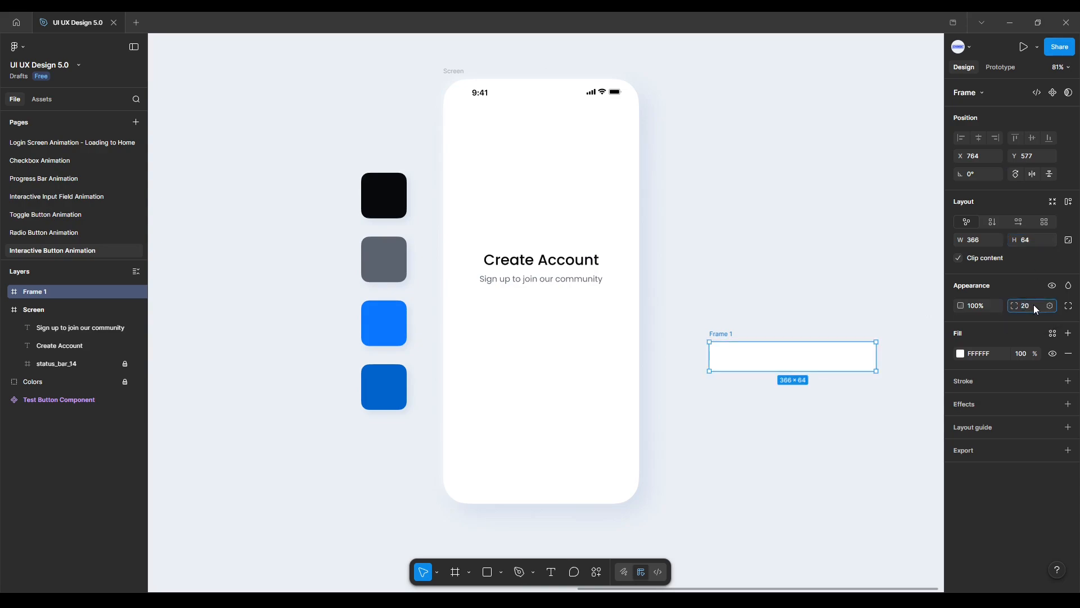
{"action": "key", "text": "Return"}
{"action": "left_click", "coordinate": [960, 354]}
{"action": "left_click", "coordinate": [825, 485]}
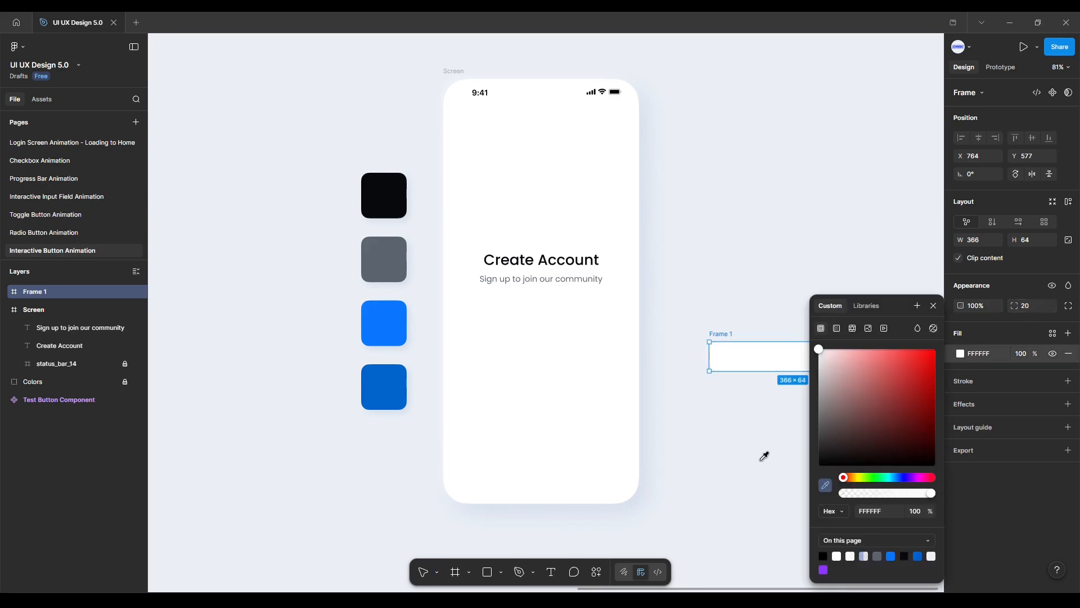
{"action": "left_click", "coordinate": [388, 314]}
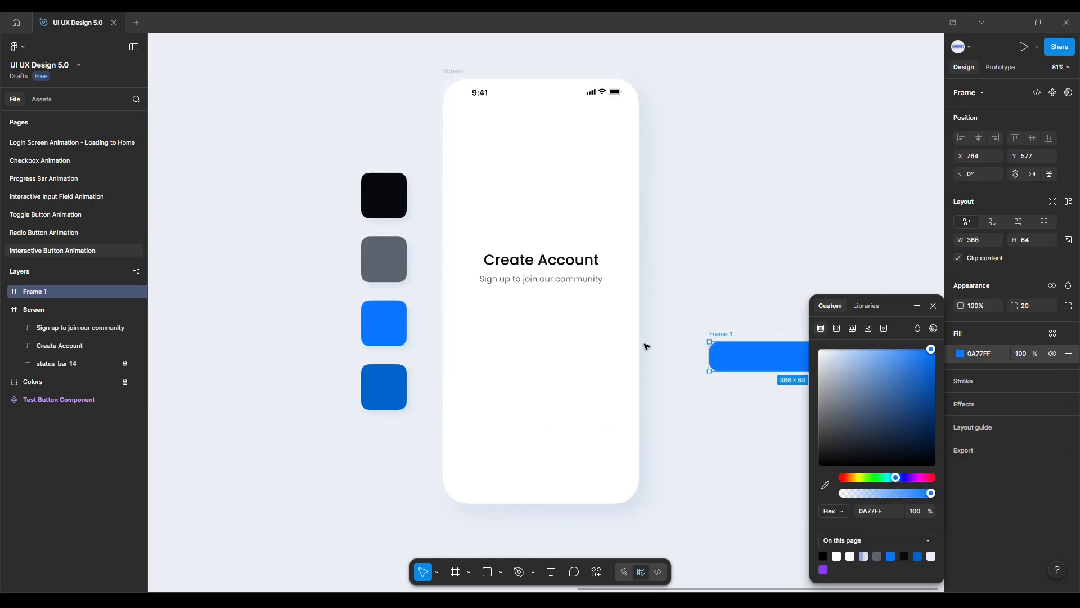
{"action": "left_click", "coordinate": [739, 321]}
{"action": "left_click", "coordinate": [724, 334]}
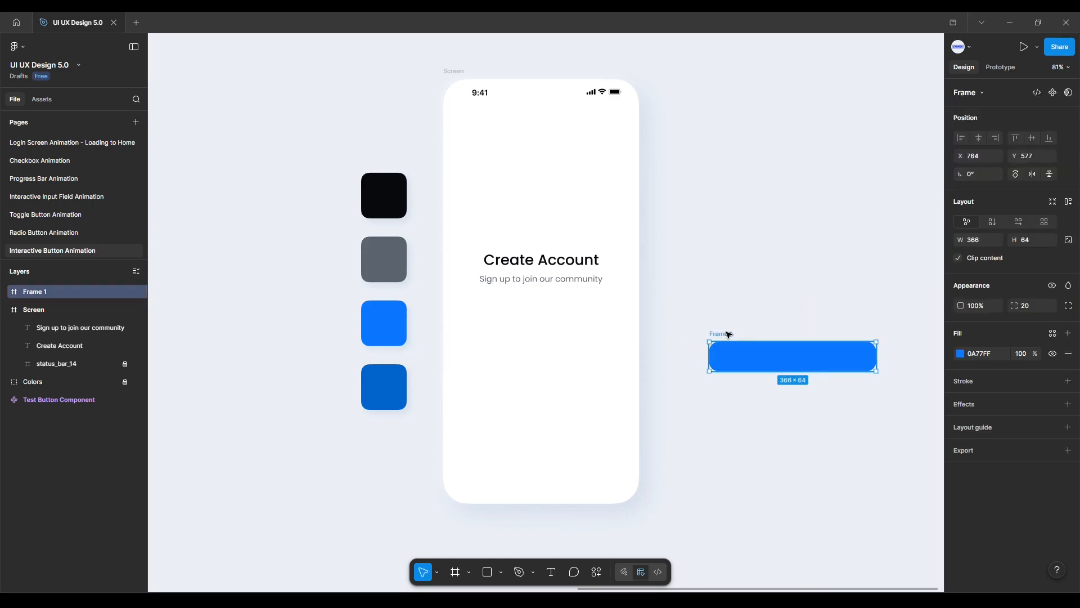
Move the button frame up beside the top of the screen frame.
{"action": "left_click_drag", "start_coordinate": [759, 354], "coordinate": [721, 91]}
{"action": "left_click_drag", "start_coordinate": [778, 158], "coordinate": [668, 265]}
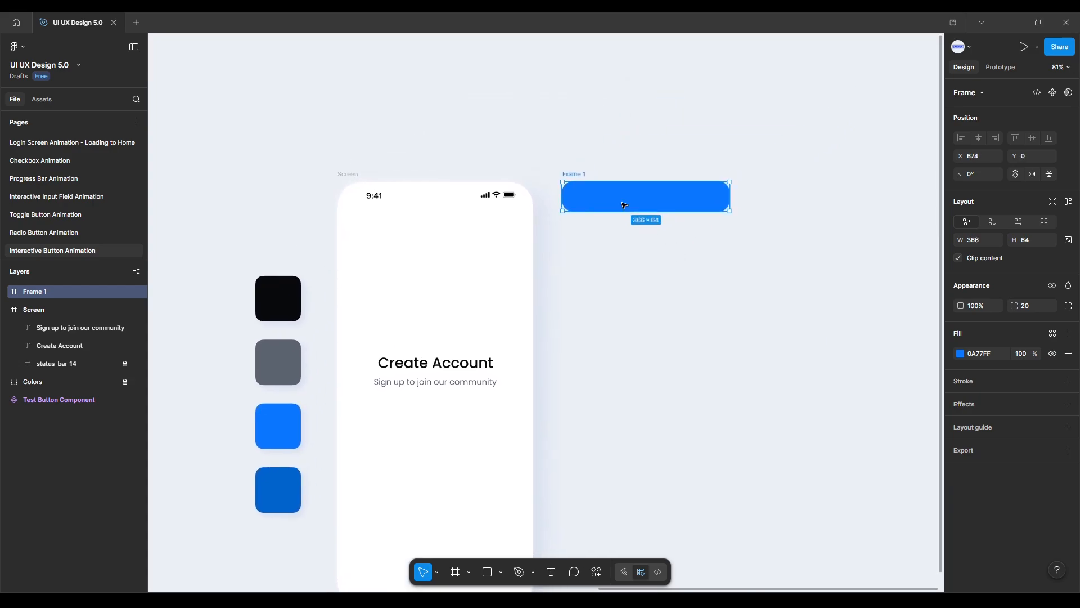
{"action": "left_click_drag", "start_coordinate": [628, 199], "coordinate": [654, 198]}
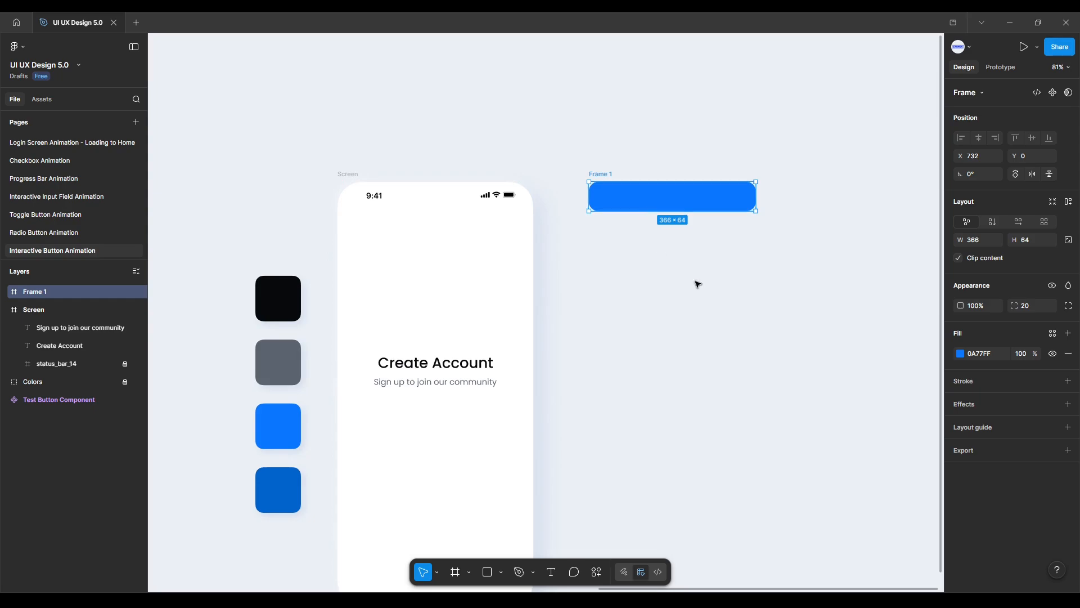
Add auto layout to the button frame with fixed width and height, center alignment and a 16 gap.
{"action": "left_click", "coordinate": [1068, 202]}
{"action": "left_click", "coordinate": [1004, 236]}
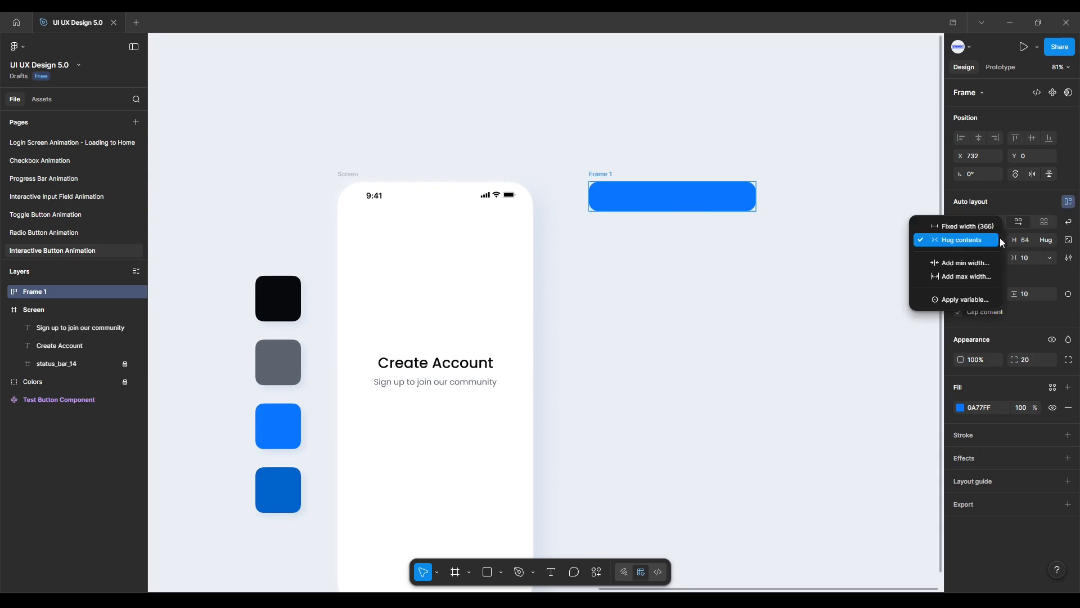
{"action": "left_click", "coordinate": [984, 229]}
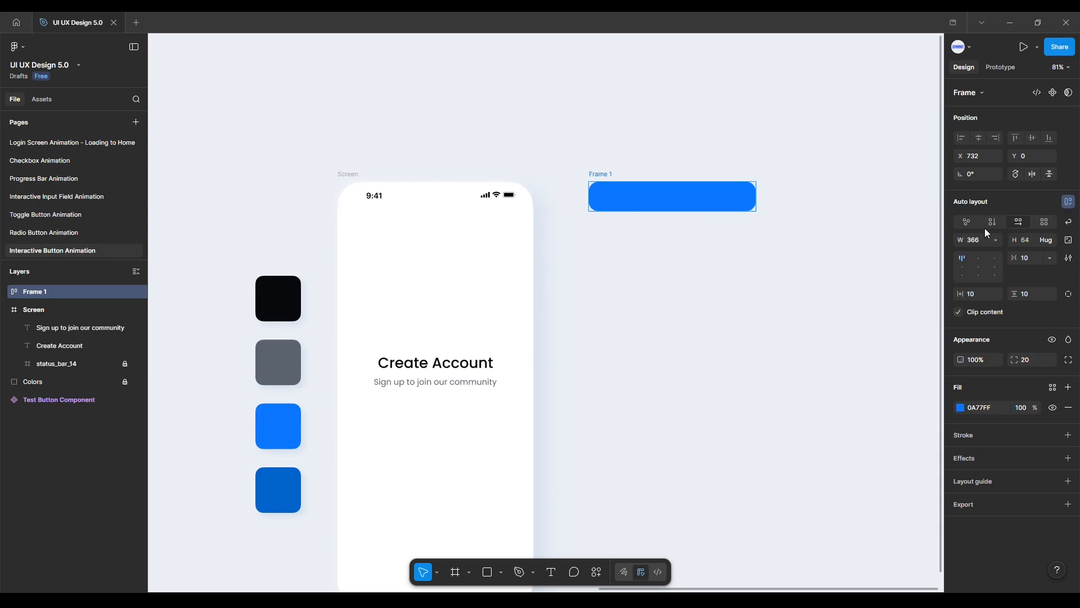
{"action": "left_click", "coordinate": [1051, 241]}
{"action": "left_click", "coordinate": [1035, 228]}
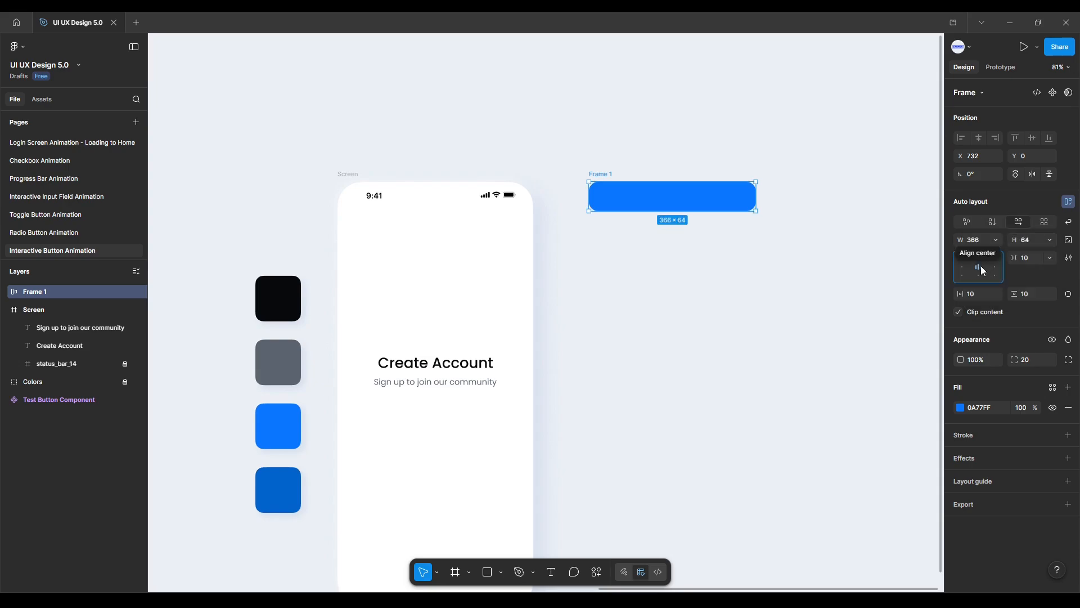
{"action": "left_click", "coordinate": [1032, 261]}
{"action": "key", "text": "Return"}
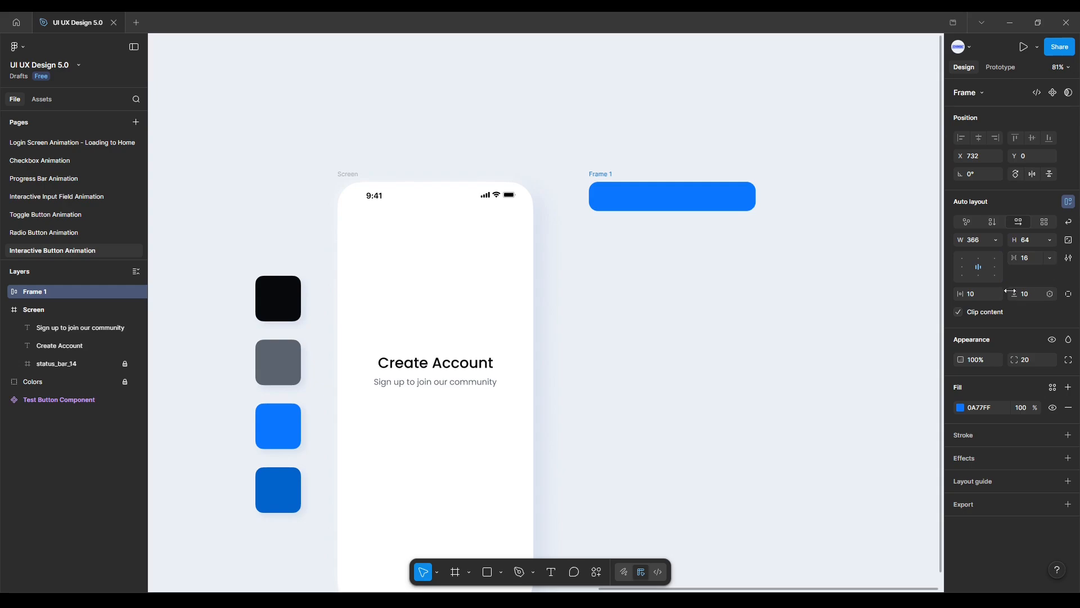
Set the button frame's horizontal padding to 24 and vertical padding to 2.
{"action": "left_click", "coordinate": [979, 290]}
{"action": "type", "text": "24"}
{"action": "key", "text": "Return"}
{"action": "left_click", "coordinate": [1033, 296]}
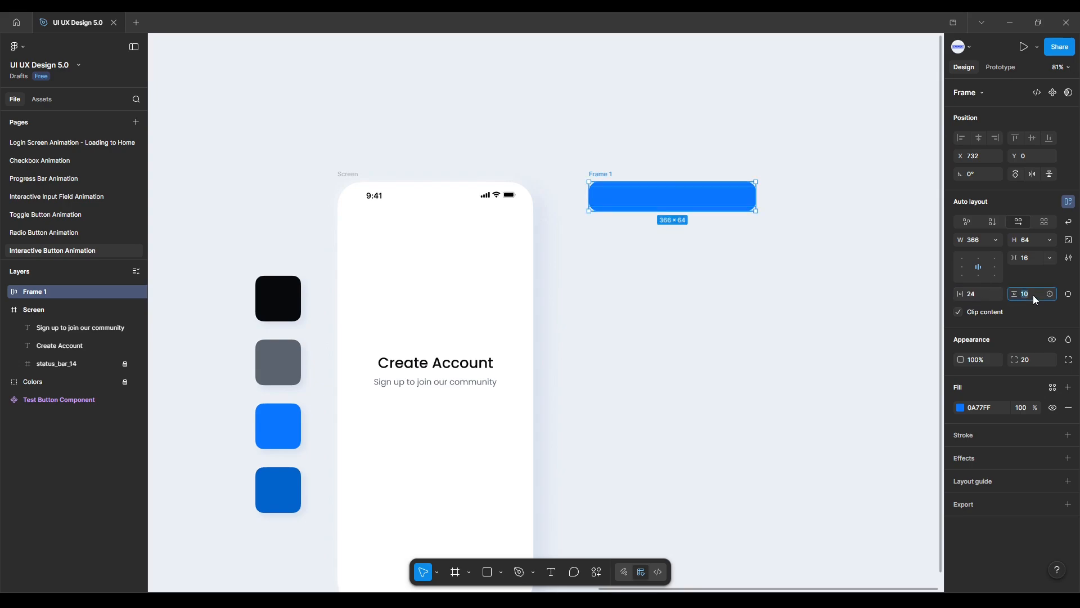
{"action": "type", "text": "24"}
{"action": "left_click", "coordinate": [610, 347]}
Duplicate the subtitle onto the canvas and edit the copy's text to "Sign Up".
{"action": "left_click", "coordinate": [467, 385]}
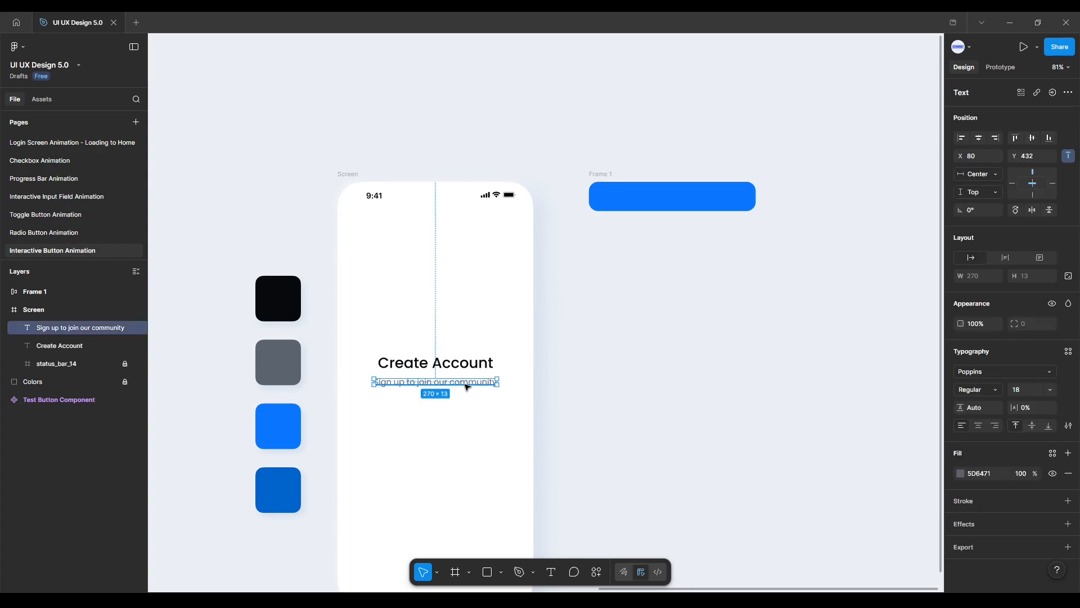
{"action": "left_click_drag", "start_coordinate": [467, 385], "coordinate": [721, 265]}
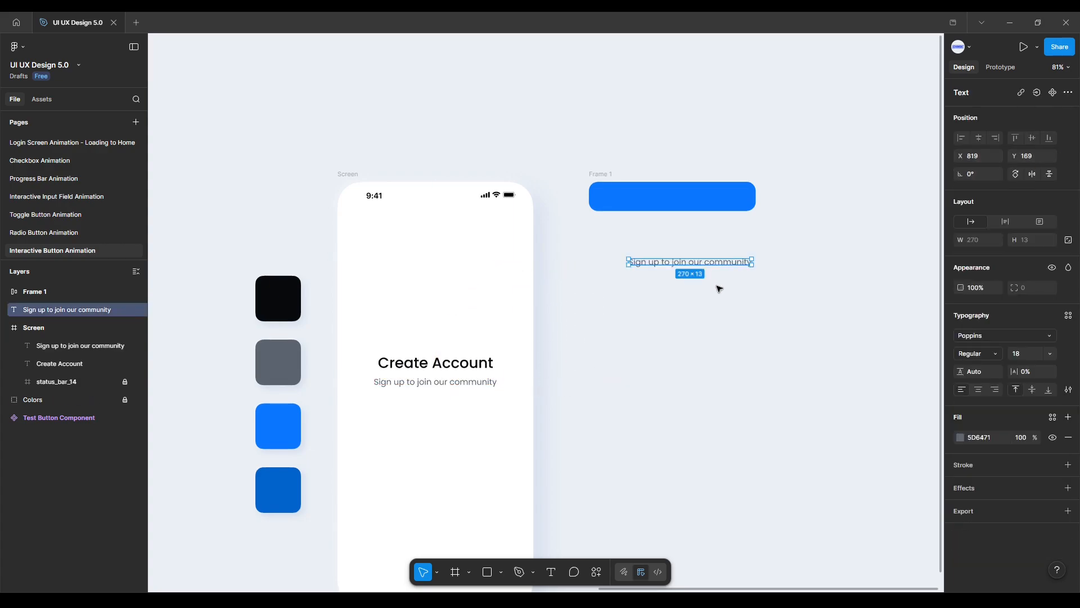
{"action": "left_click", "coordinate": [726, 274]}
{"action": "left_click", "coordinate": [724, 264]}
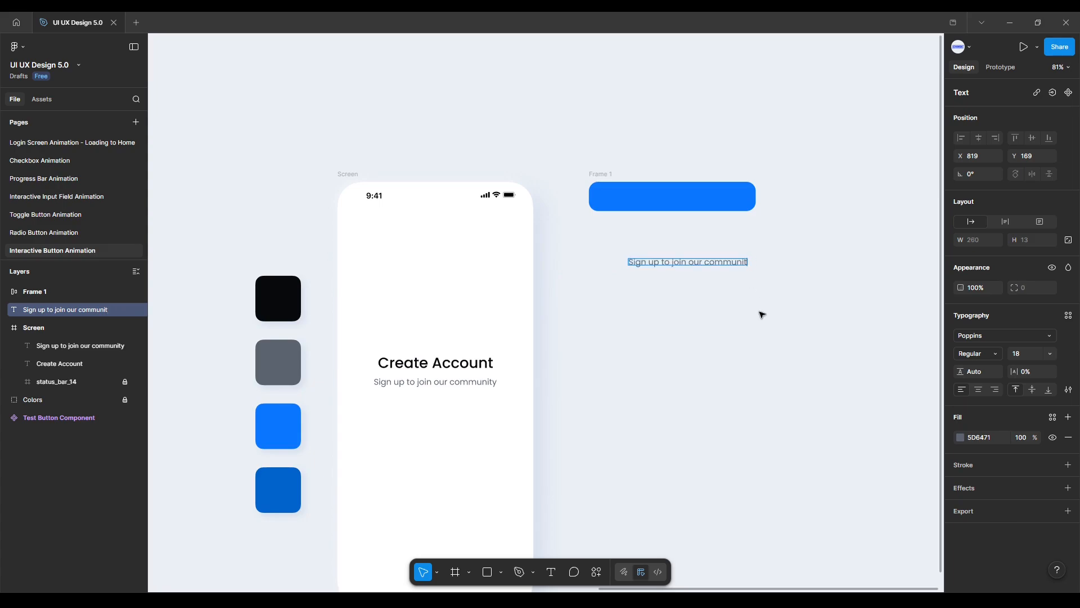
{"action": "key", "text": "BackSpace"}
{"action": "key", "text": "BackSpace"}
{"action": "key", "text": "BackSpace"}
{"action": "key", "text": "BackSpace"}
{"action": "key", "text": "BackSpace"}
{"action": "key", "text": "BackSpace"}
{"action": "key", "text": "BackSpace"}
{"action": "key", "text": "BackSpace"}
{"action": "key", "text": "BackSpace"}
{"action": "key", "text": "BackSpace"}
{"action": "key", "text": "BackSpace"}
{"action": "key", "text": "BackSpace"}
{"action": "key", "text": "BackSpace"}
{"action": "key", "text": "BackSpace"}
{"action": "key", "text": "BackSpace"}
{"action": "key", "text": "BackSpace"}
{"action": "key", "text": "BackSpace"}
{"action": "key", "text": "BackSpace"}
{"action": "key", "text": "BackSpace"}
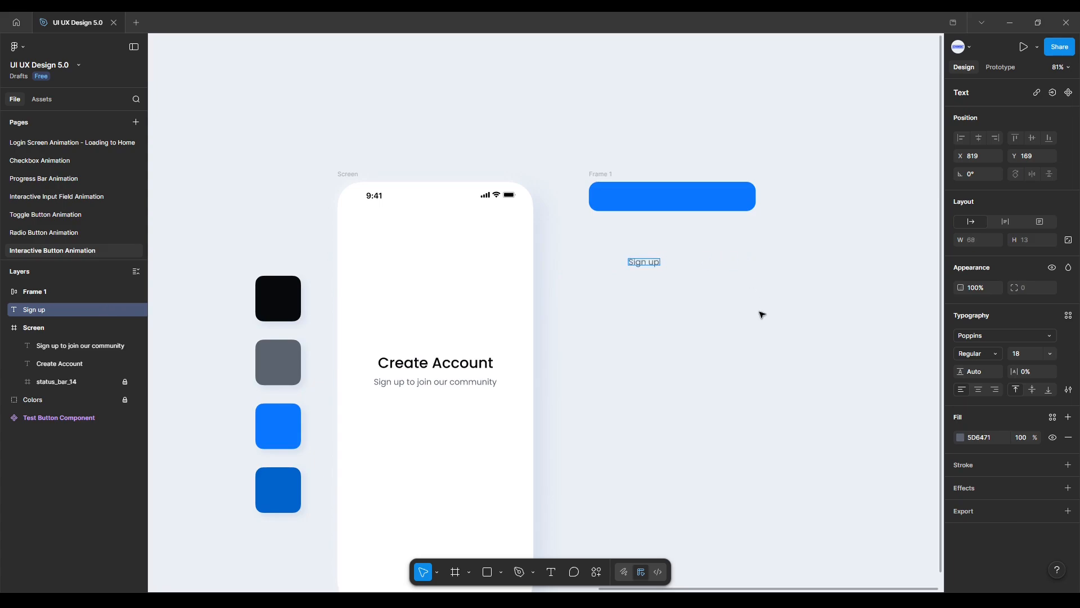
{"action": "key", "text": "BackSpace"}
{"action": "key", "text": "BackSpace"}
{"action": "type", "text": "Up"}
{"action": "key", "text": "Escape"}
Move the Sign Up text into the button frame and sample white FFFFFF as its fill.
{"action": "left_click_drag", "start_coordinate": [650, 261], "coordinate": [670, 193]}
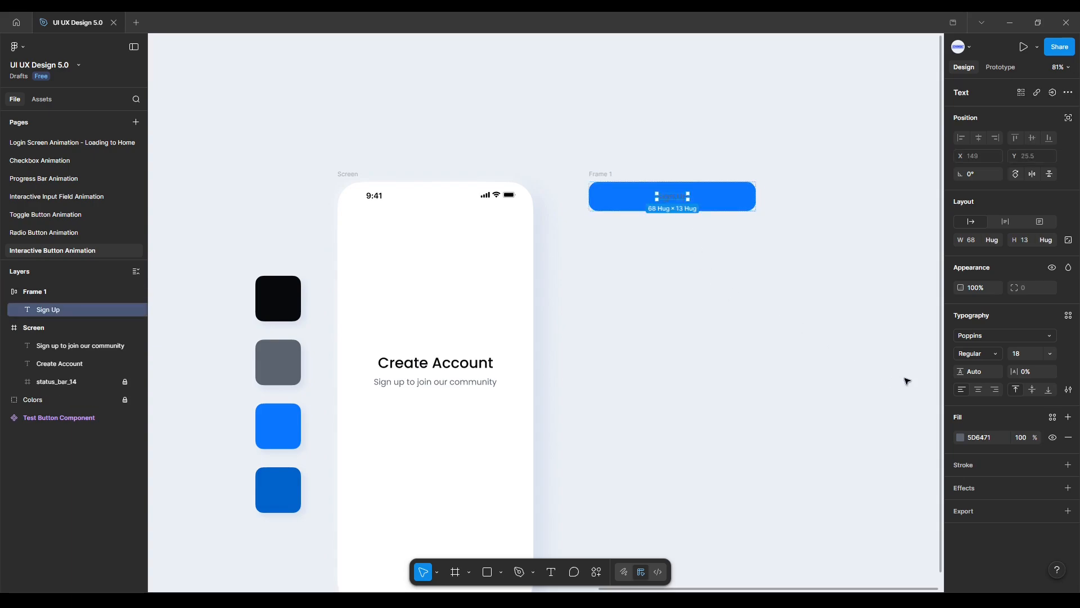
{"action": "left_click", "coordinate": [960, 437]}
{"action": "left_click", "coordinate": [825, 485]}
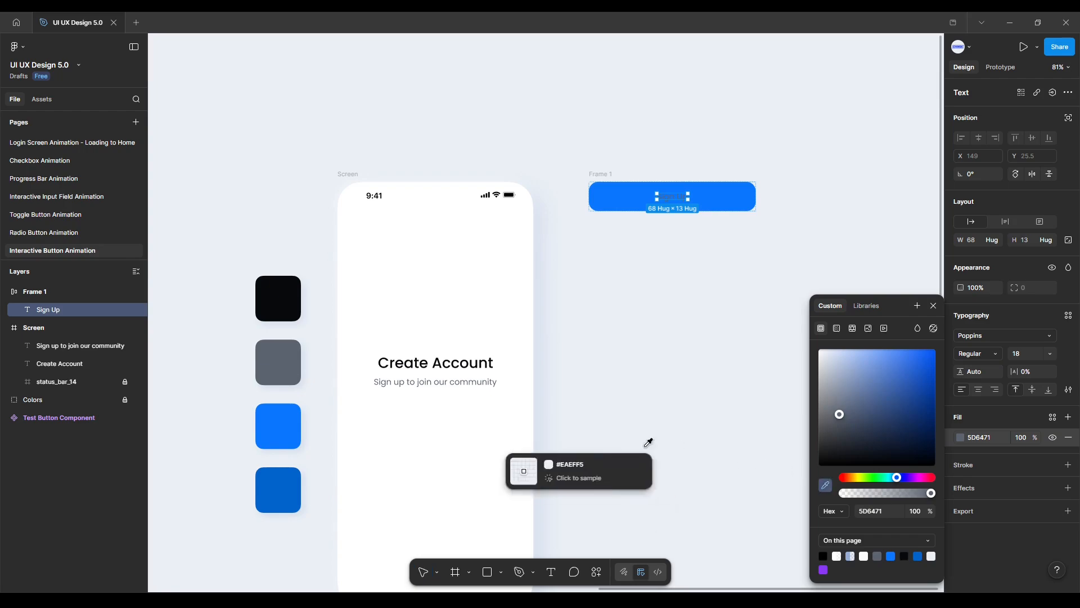
{"action": "left_click", "coordinate": [451, 429]}
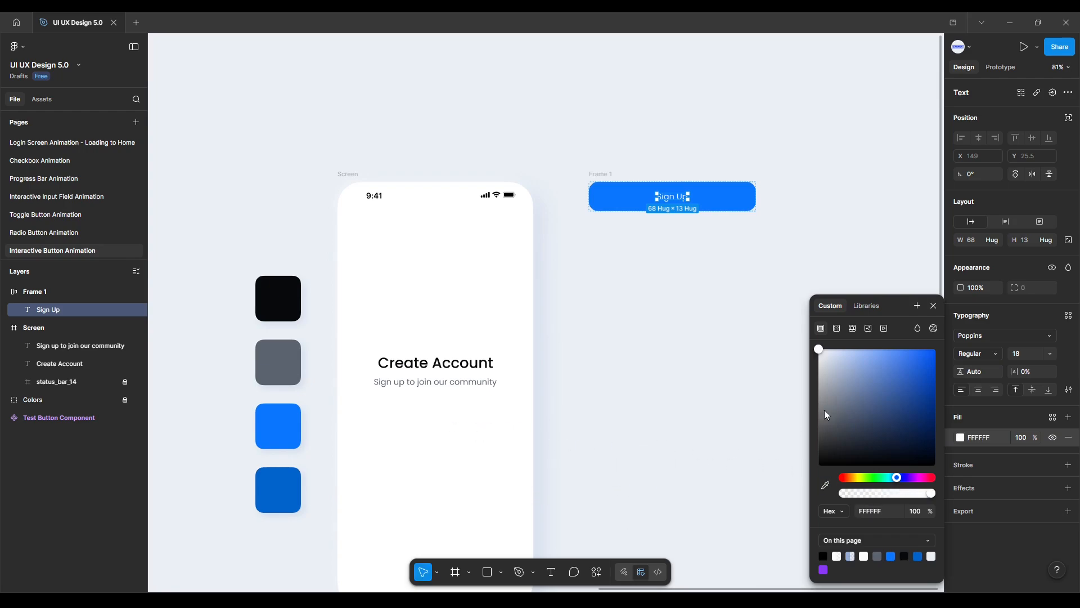
Set the Sign Up text's font weight to SemiBold.
{"action": "left_click", "coordinate": [932, 306]}
{"action": "left_click", "coordinate": [972, 355]}
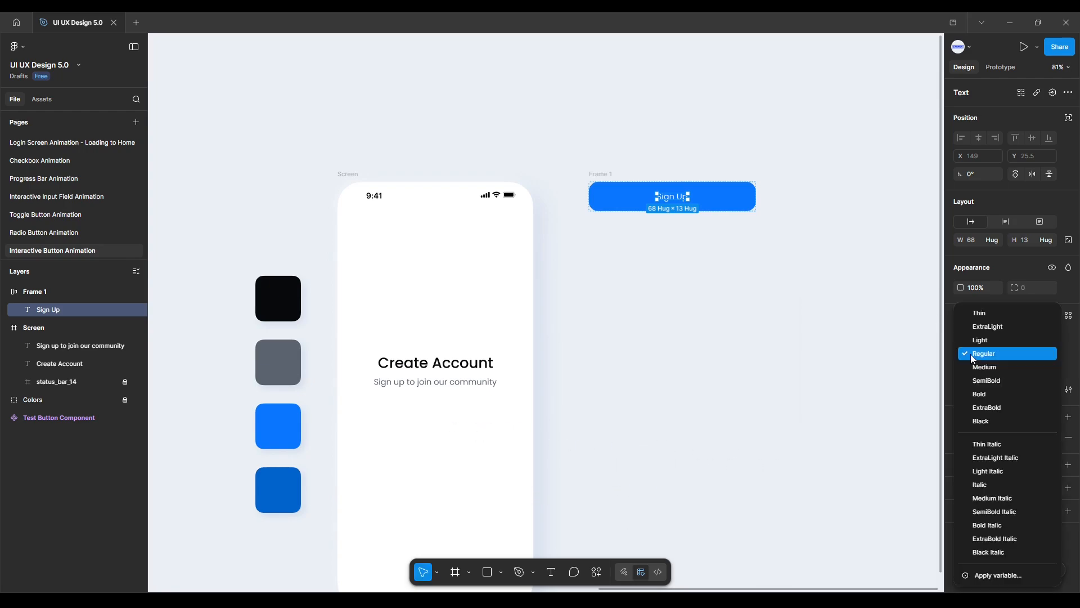
{"action": "left_click", "coordinate": [985, 380]}
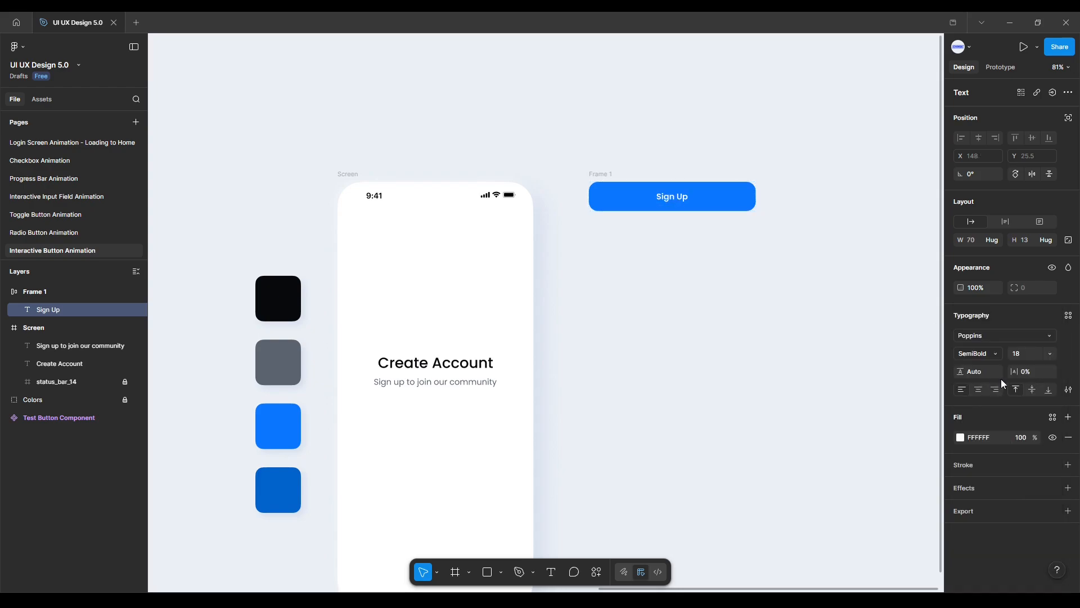
Turn the Sign Up button frame into a component and add a second variant to it.
{"action": "left_click", "coordinate": [832, 307]}
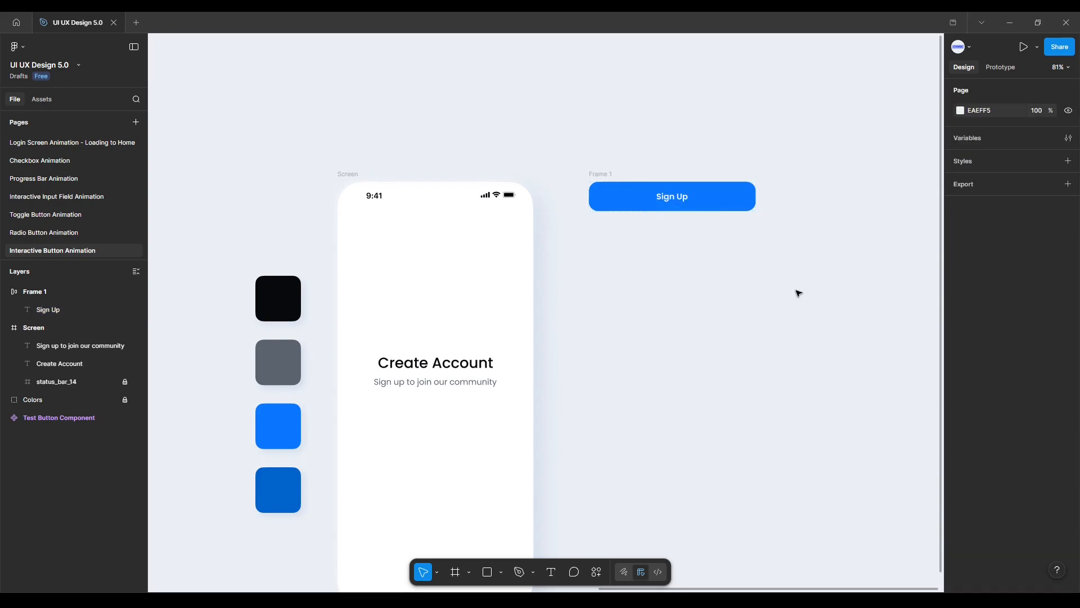
{"action": "scroll", "coordinate": [737, 220], "scroll_direction": "up", "scroll_amount": 6}
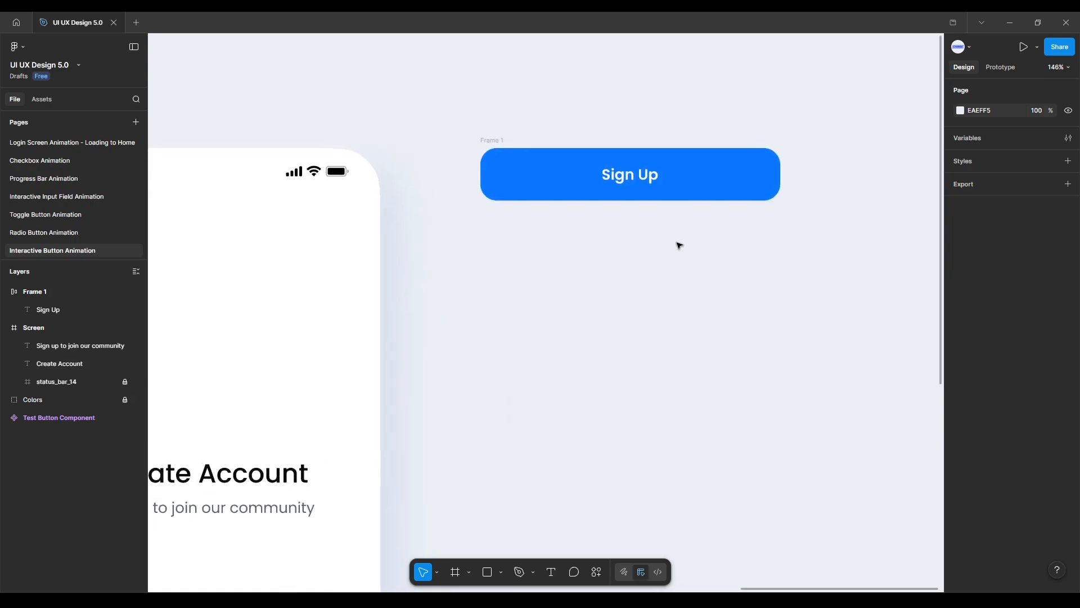
{"action": "left_click_drag", "start_coordinate": [675, 256], "coordinate": [622, 345]}
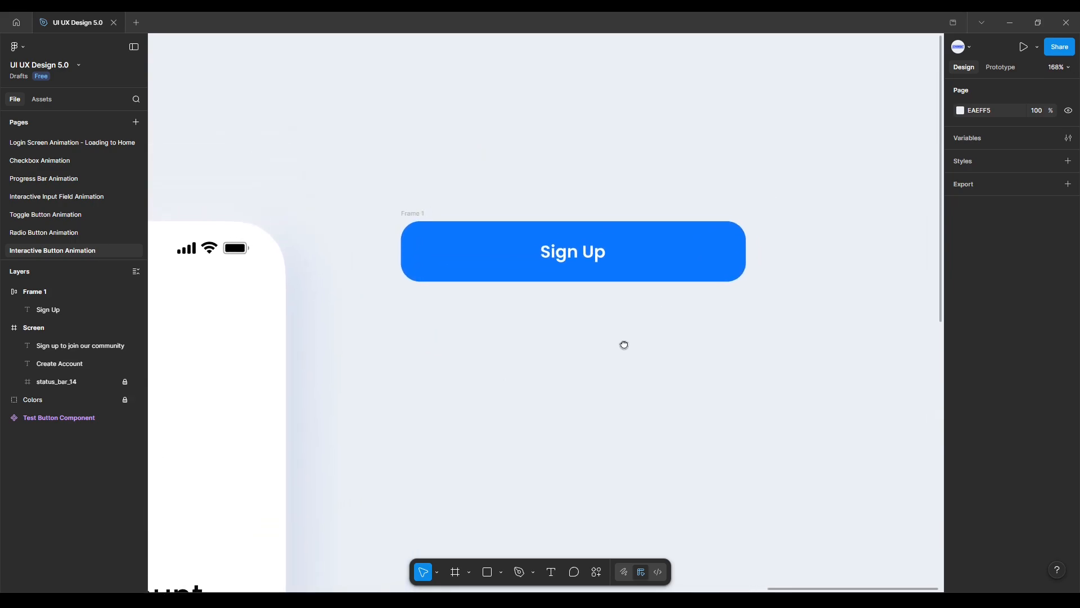
{"action": "left_click", "coordinate": [416, 214]}
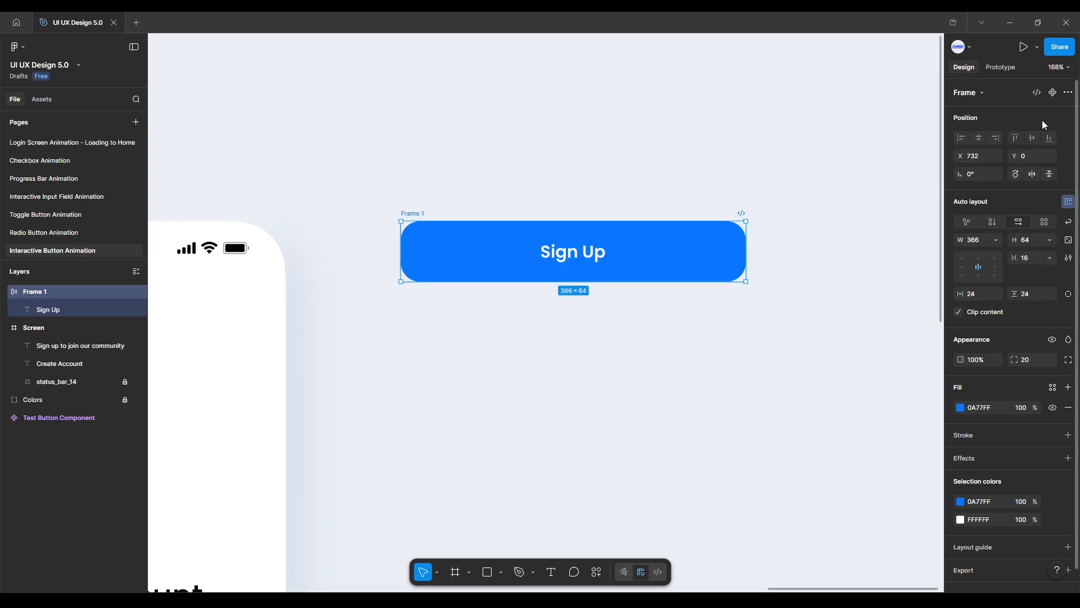
{"action": "left_click", "coordinate": [1053, 94]}
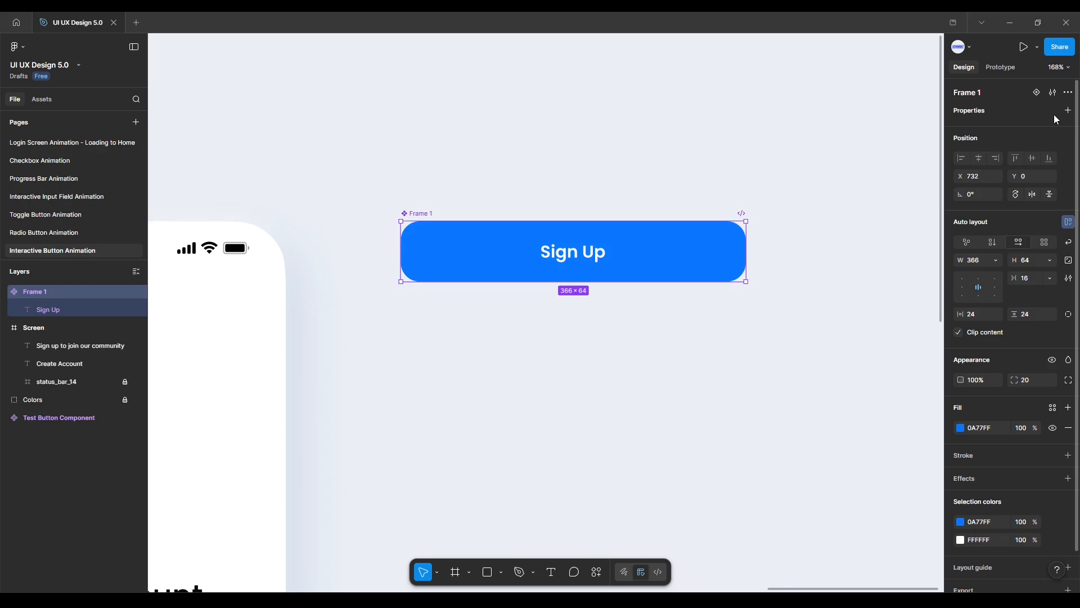
{"action": "left_click", "coordinate": [1038, 95]}
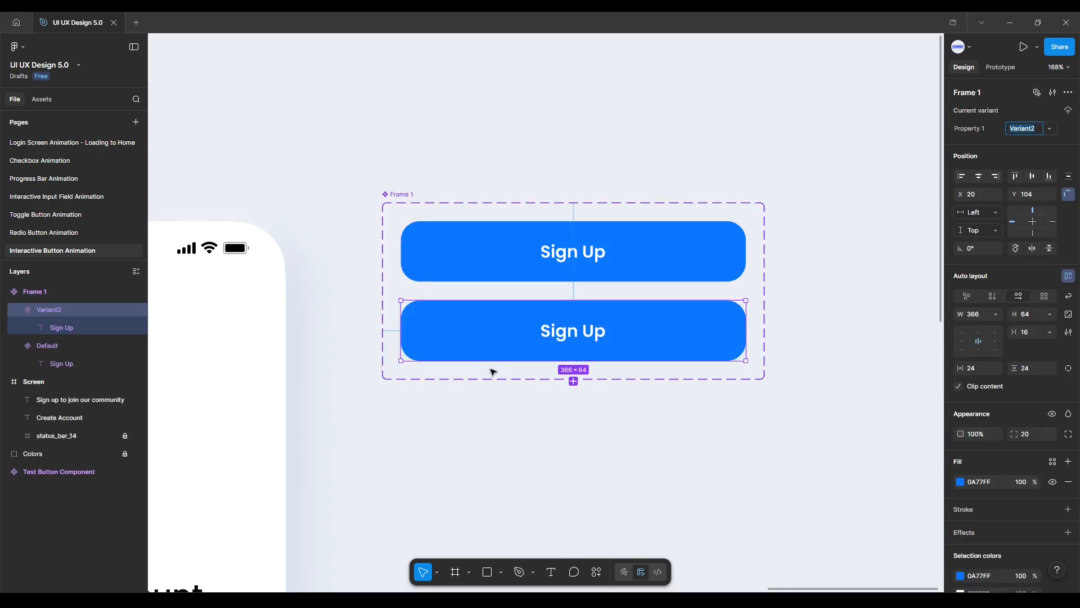
Sample the darker blue 0062CC from the colour swatches as the fill of Variant2.
{"action": "scroll", "coordinate": [484, 387], "scroll_direction": "down", "scroll_amount": 2}
{"action": "scroll", "coordinate": [483, 387], "scroll_direction": "down", "scroll_amount": 5}
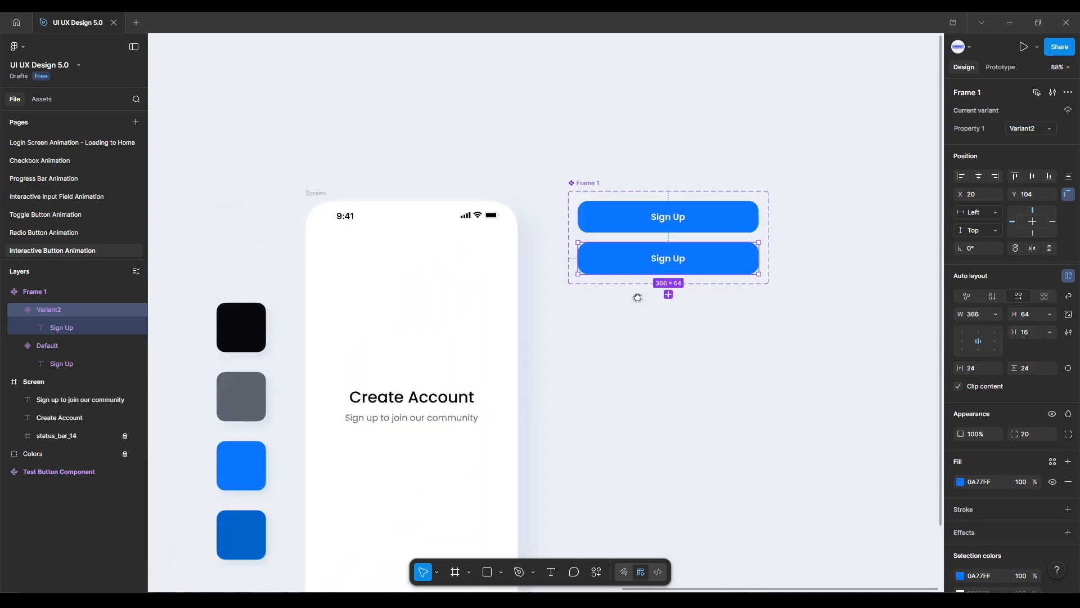
{"action": "left_click", "coordinate": [961, 482]}
{"action": "left_click", "coordinate": [826, 486]}
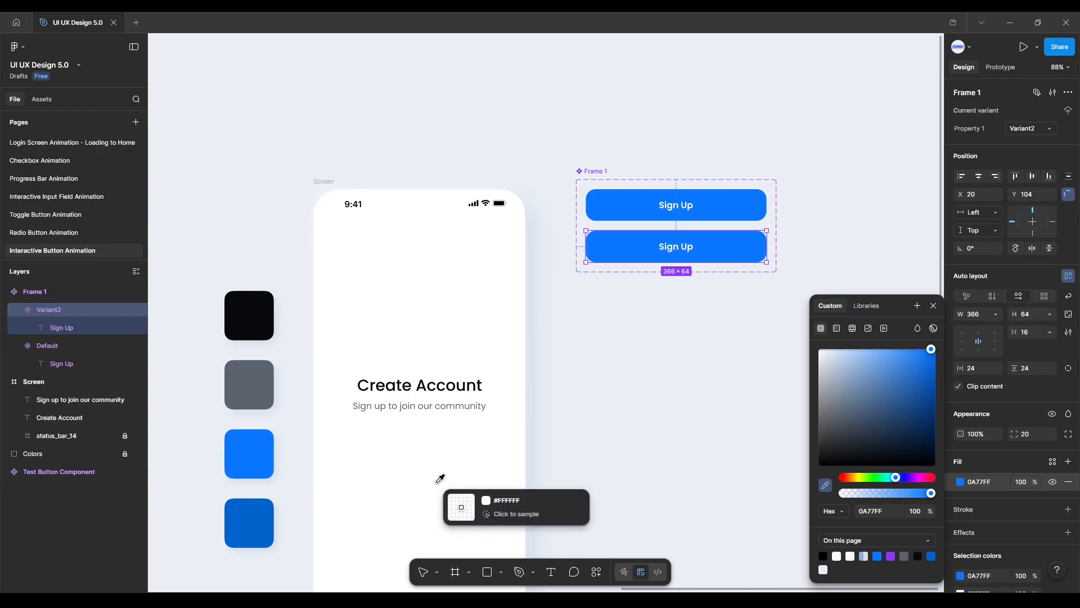
{"action": "left_click", "coordinate": [251, 517]}
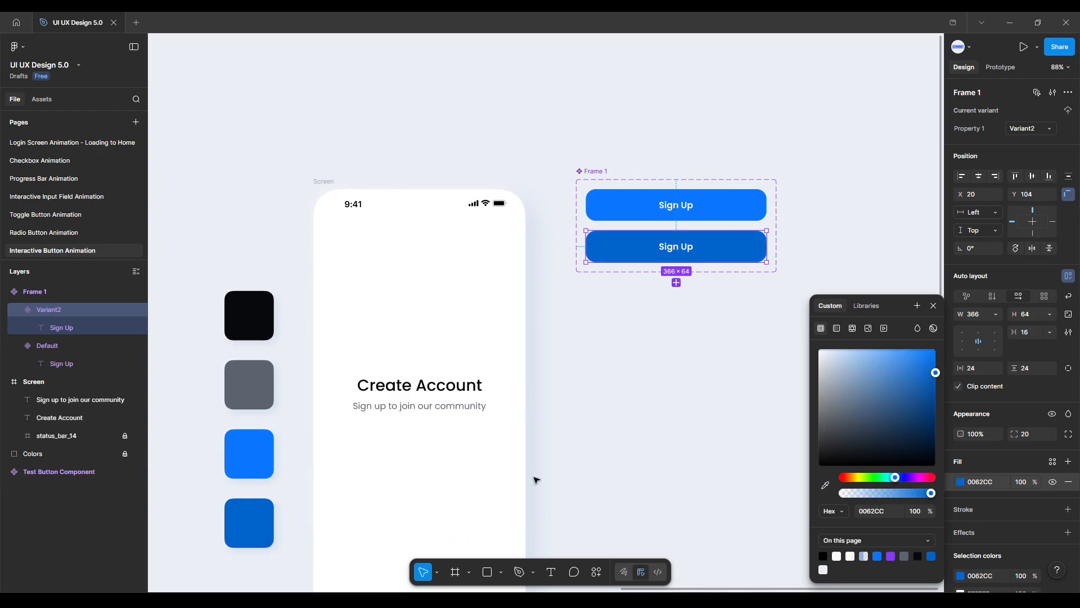
{"action": "left_click", "coordinate": [713, 303]}
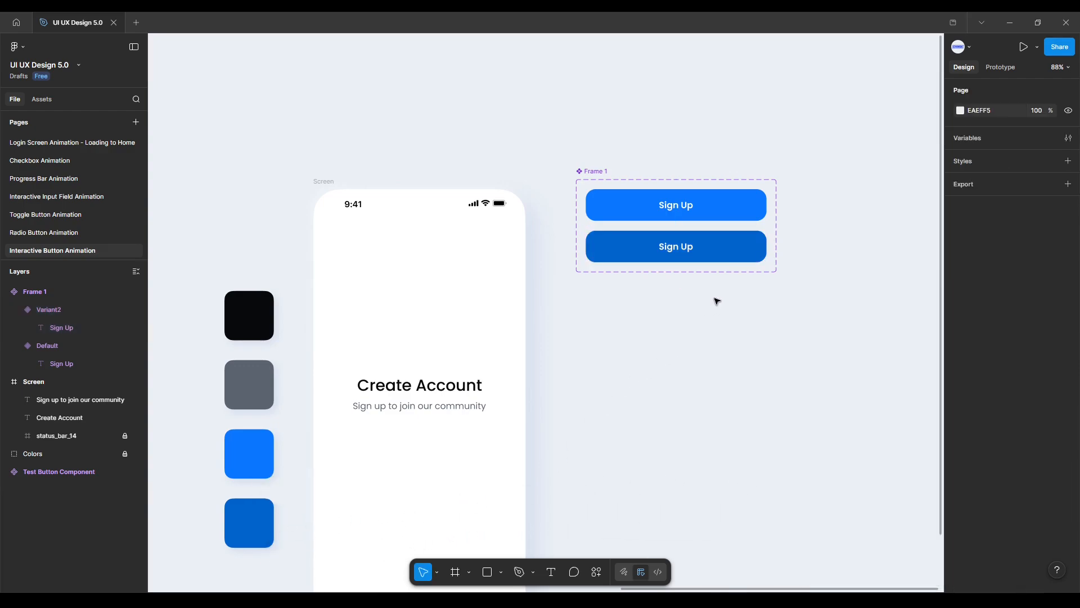
Scale the Variant2 button down by a factor of 0.98 with the Scale tool.
{"action": "left_click", "coordinate": [726, 258]}
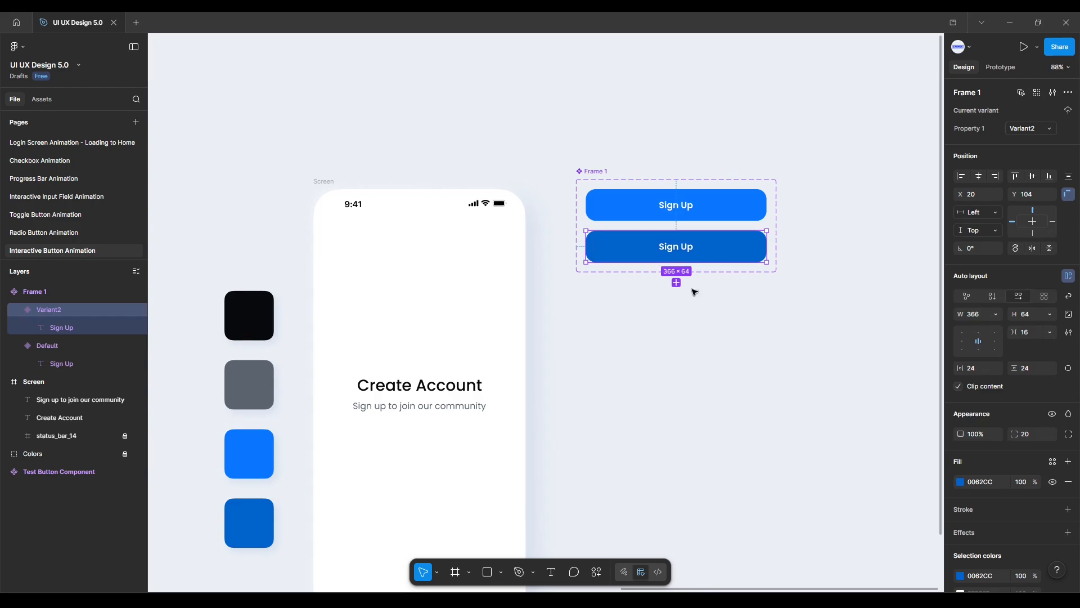
{"action": "left_click", "coordinate": [437, 572]}
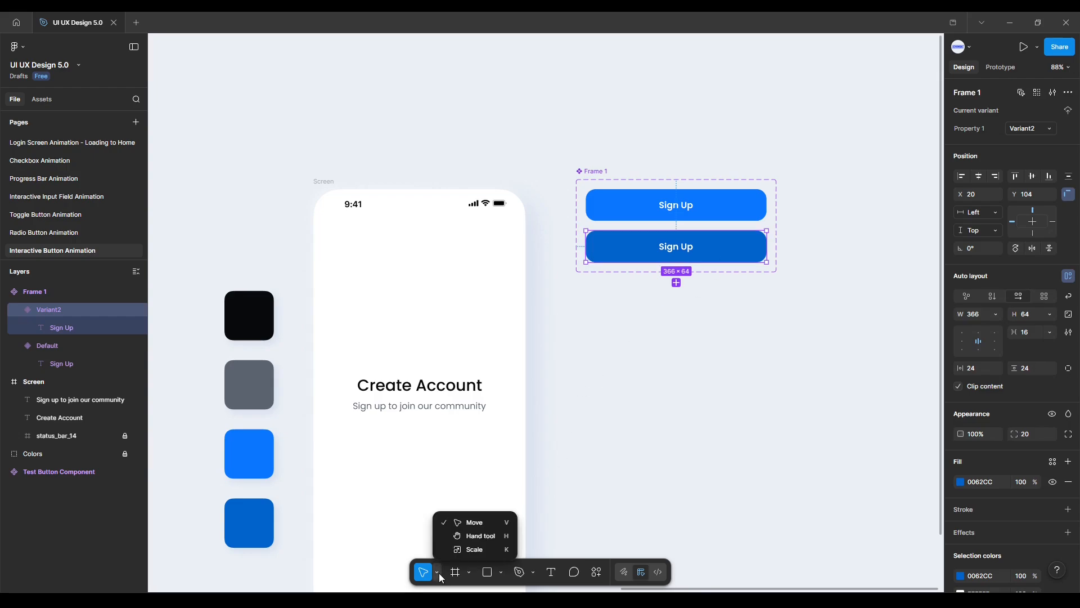
{"action": "left_click", "coordinate": [467, 551]}
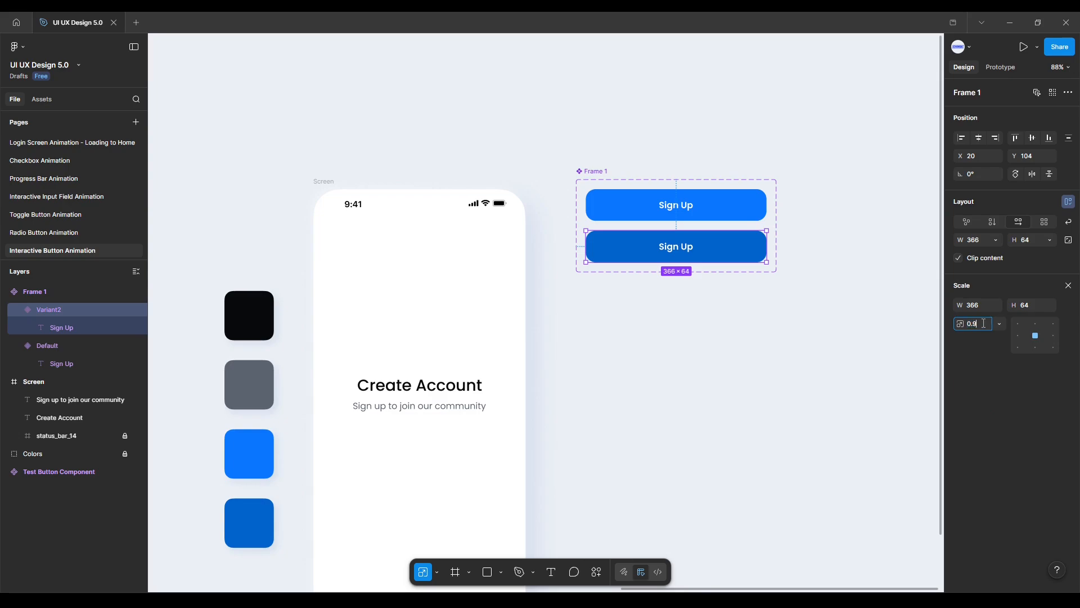
{"action": "key", "text": "Return"}
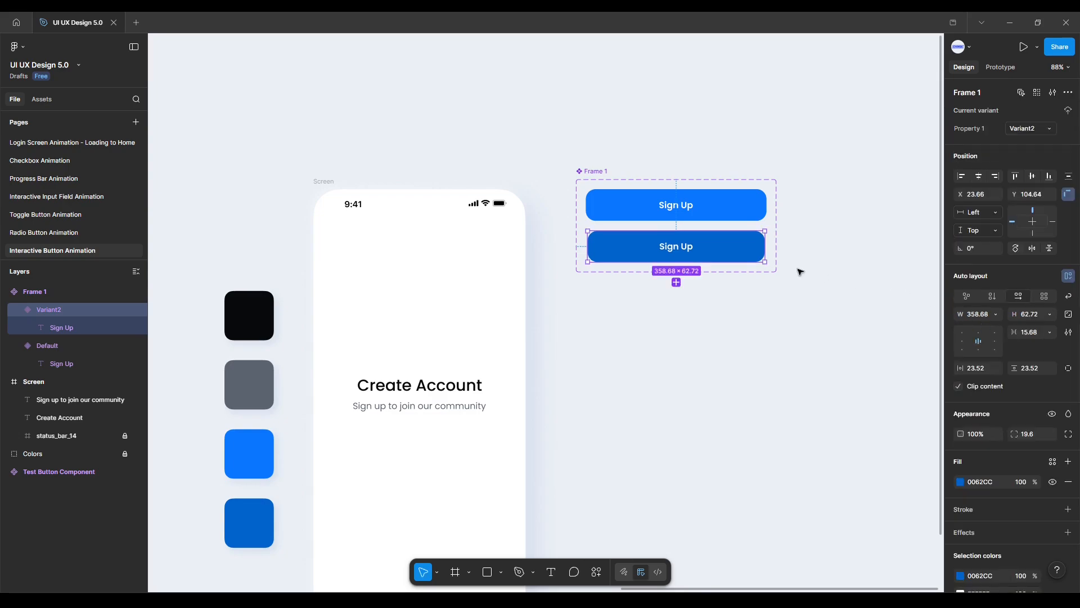
Zoom in and examine the spacing between the Default and Variant2 buttons.
{"action": "scroll", "coordinate": [693, 252], "scroll_direction": "up", "scroll_amount": 5}
{"action": "scroll", "coordinate": [693, 251], "scroll_direction": "up", "scroll_amount": 1}
{"action": "left_click", "coordinate": [396, 251]}
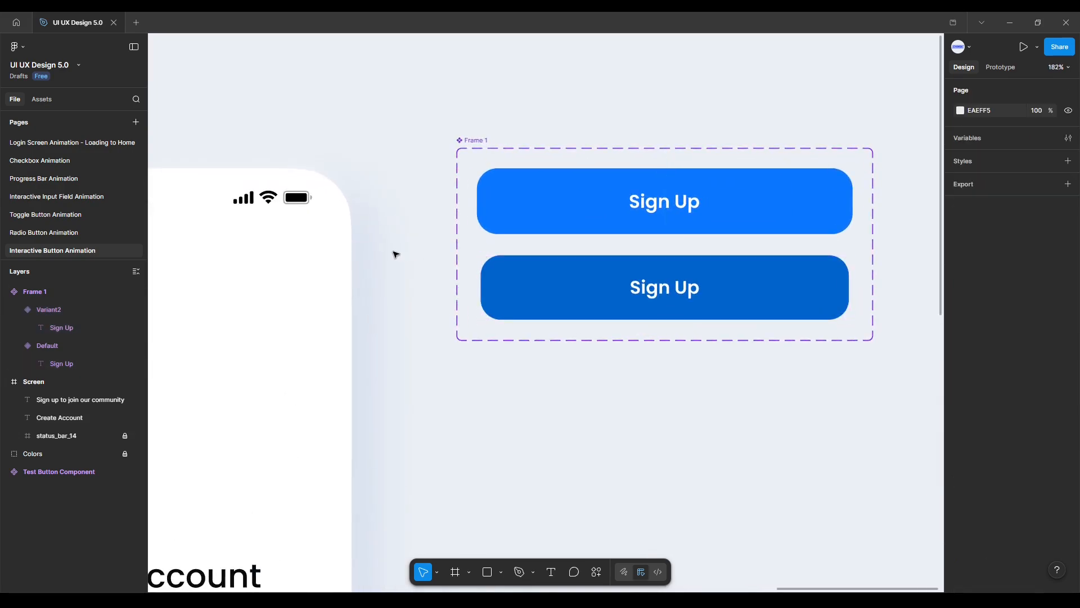
{"action": "left_click", "coordinate": [521, 279]}
{"action": "key", "text": "alt"}
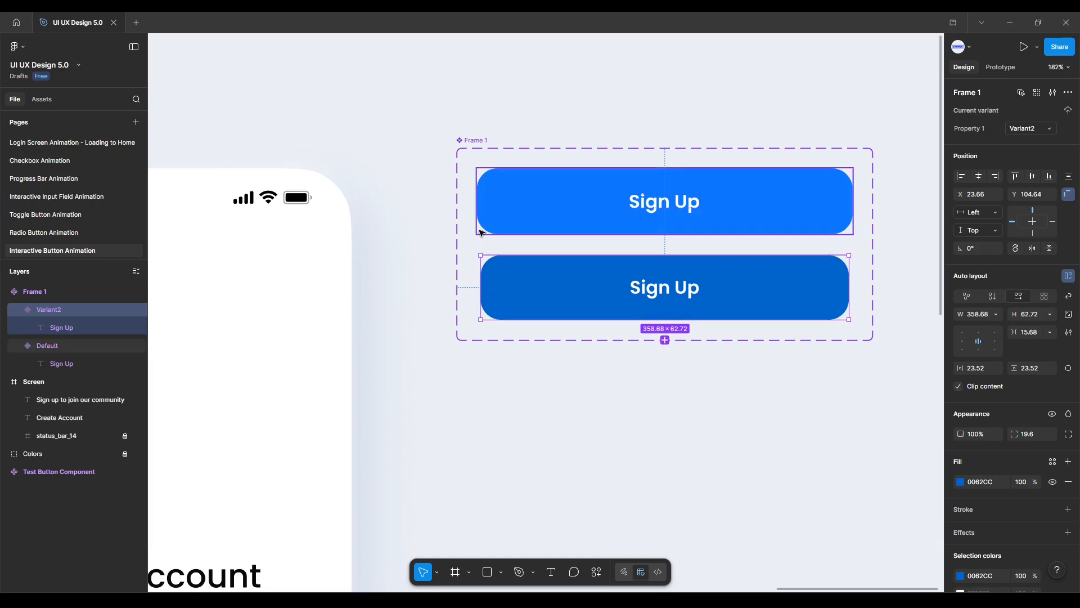
{"action": "left_click", "coordinate": [435, 255]}
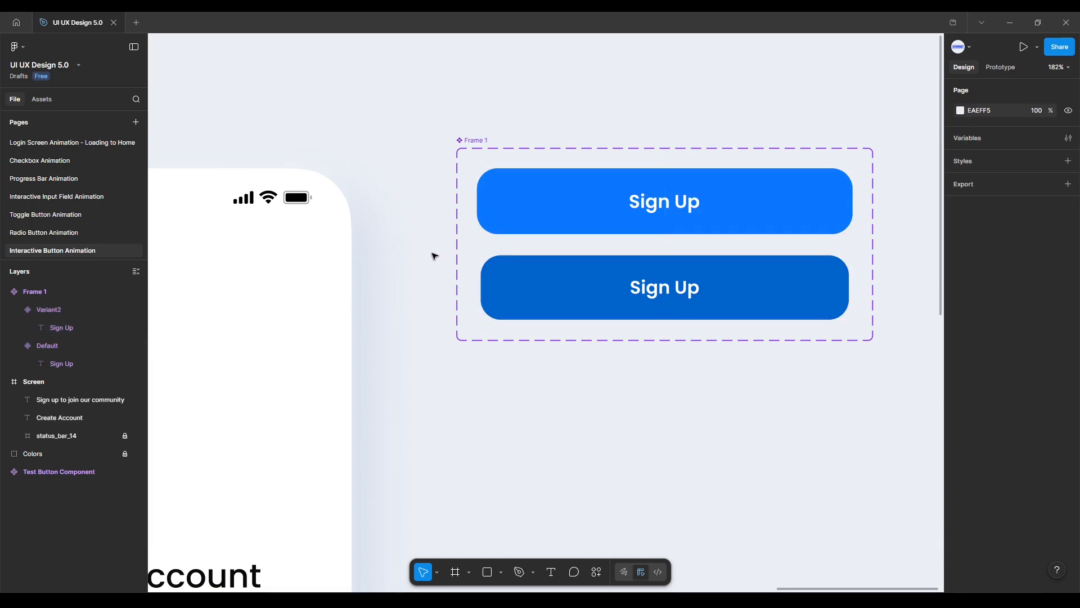
Connect the Default variant to Variant2 with a prototype interaction triggered While pressing.
{"action": "left_click", "coordinate": [999, 70]}
{"action": "left_click", "coordinate": [827, 174]}
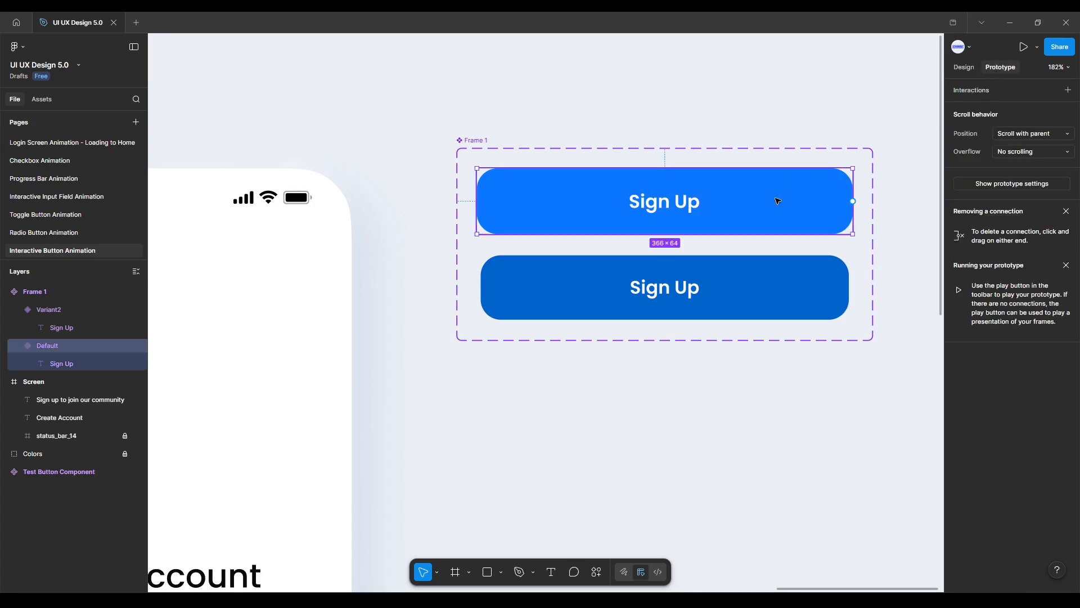
{"action": "left_click_drag", "start_coordinate": [853, 202], "coordinate": [727, 281]}
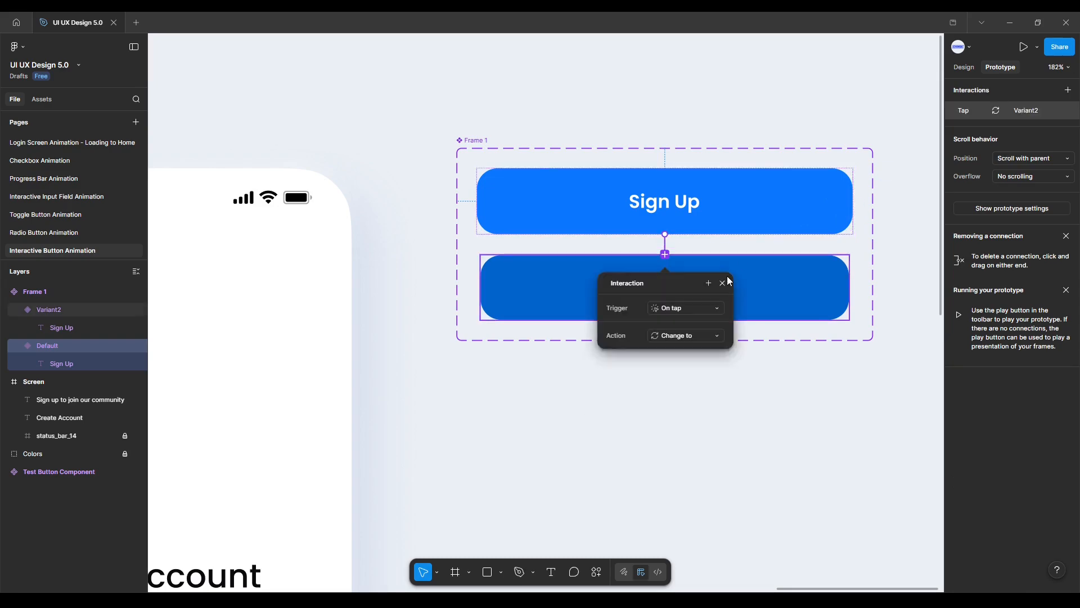
{"action": "left_click", "coordinate": [695, 309]}
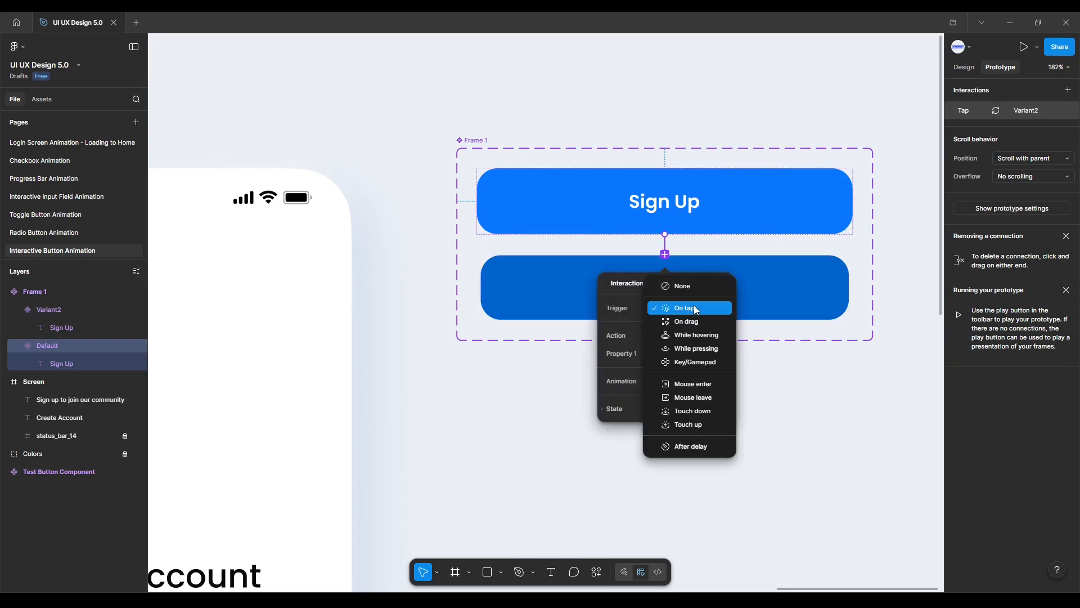
{"action": "left_click", "coordinate": [701, 354]}
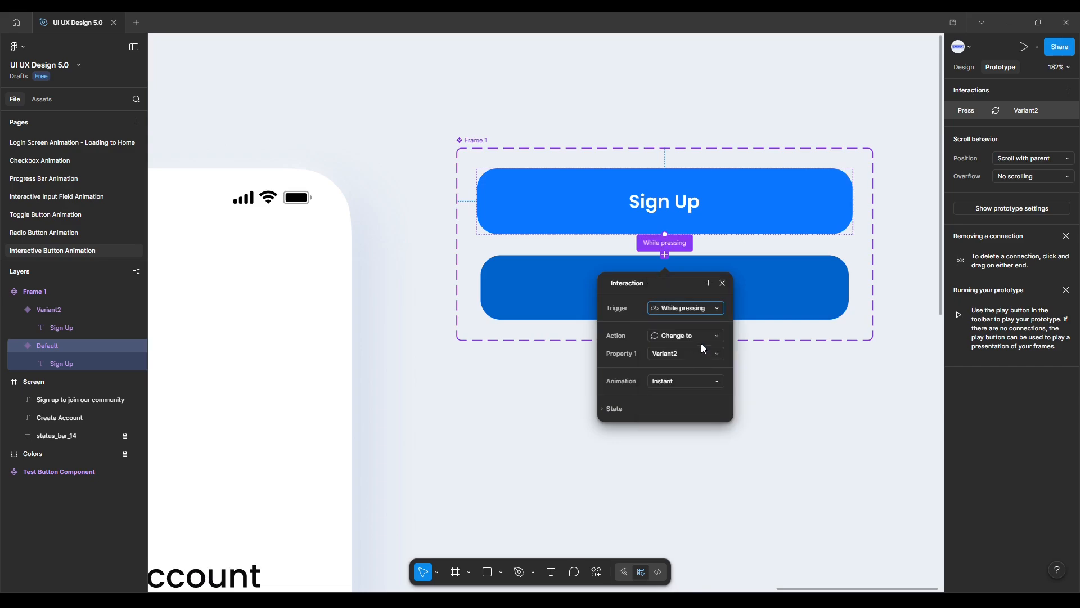
Keep the Change to action and set the interaction's animation to Smart animate with 300ms duration.
{"action": "left_click", "coordinate": [701, 339]}
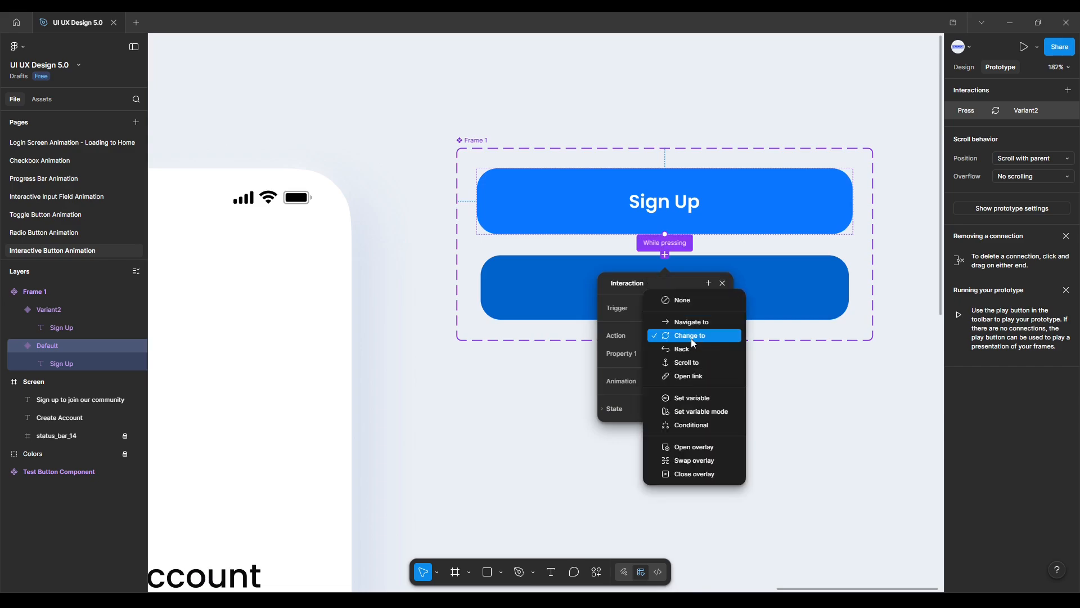
{"action": "left_click", "coordinate": [690, 338]}
{"action": "left_click", "coordinate": [685, 381]}
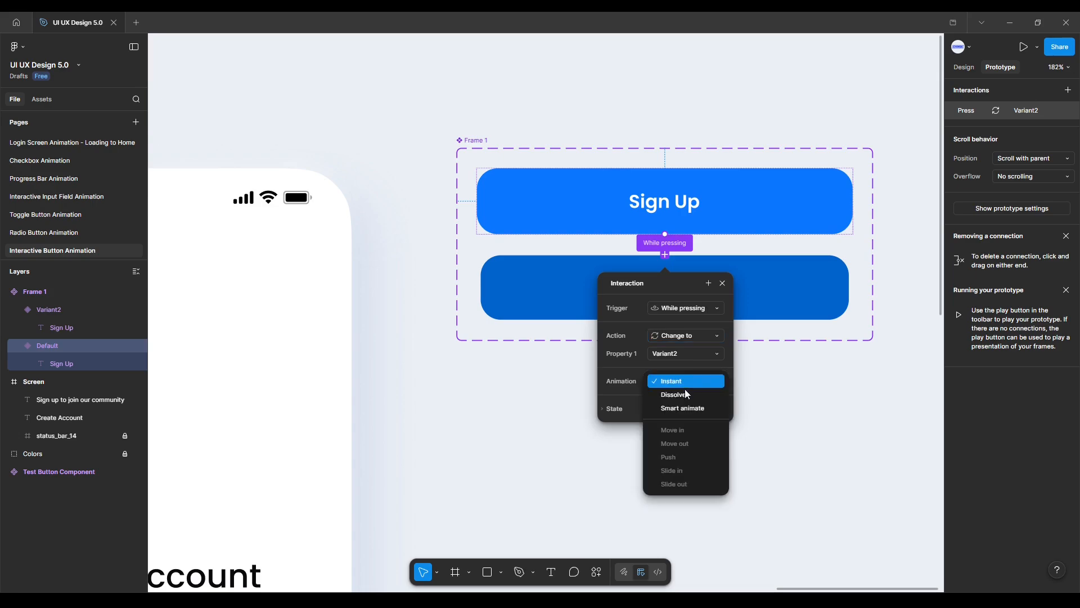
{"action": "left_click", "coordinate": [684, 405]}
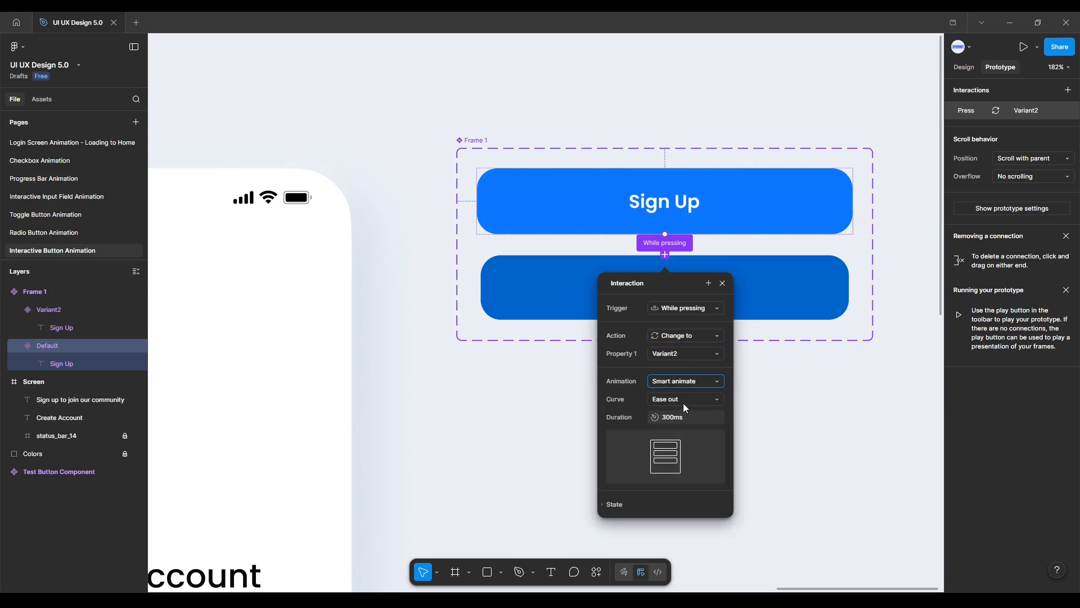
{"action": "left_click", "coordinate": [688, 418]}
{"action": "key", "text": "Return"}
{"action": "left_click", "coordinate": [761, 427]}
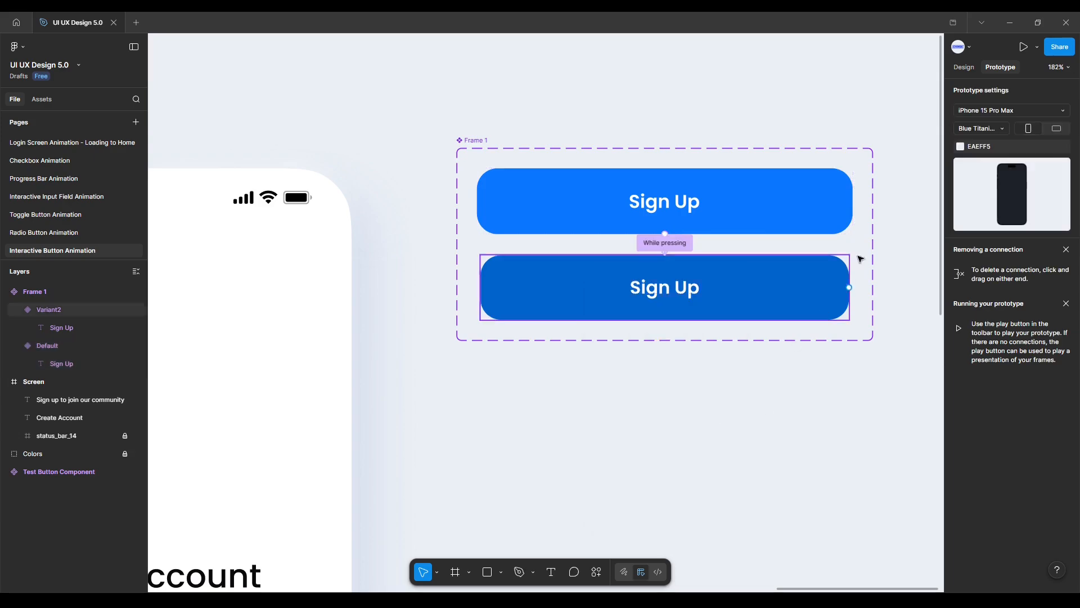
Copy the Default button variant and paste an instance into the Screen frame.
{"action": "left_click", "coordinate": [964, 66]}
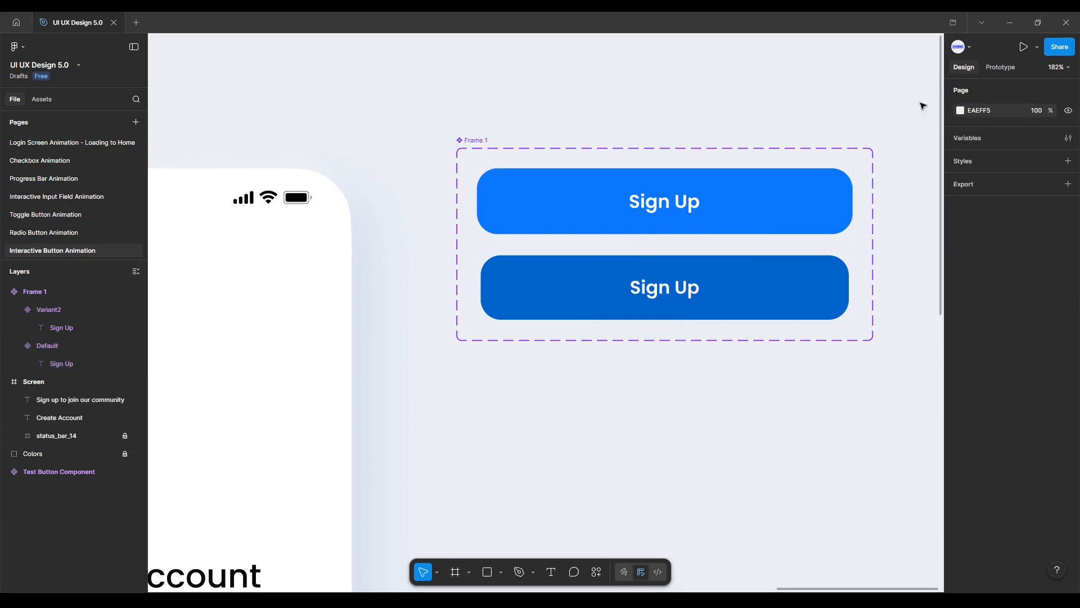
{"action": "left_click", "coordinate": [737, 189]}
{"action": "right_click", "coordinate": [737, 189]}
{"action": "left_click", "coordinate": [748, 198]}
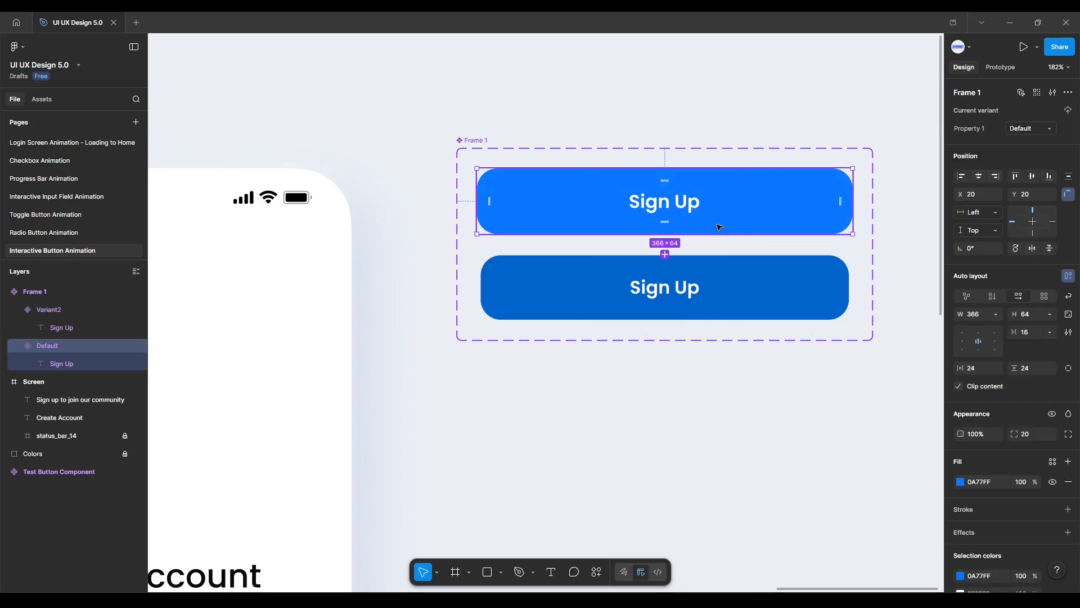
{"action": "scroll", "coordinate": [405, 364], "scroll_direction": "down", "scroll_amount": 5}
{"action": "left_click_drag", "start_coordinate": [439, 372], "coordinate": [679, 211]}
{"action": "scroll", "coordinate": [686, 228], "scroll_direction": "down", "scroll_amount": 1}
{"action": "scroll", "coordinate": [684, 174], "scroll_direction": "down", "scroll_amount": 1}
{"action": "left_click", "coordinate": [459, 63]}
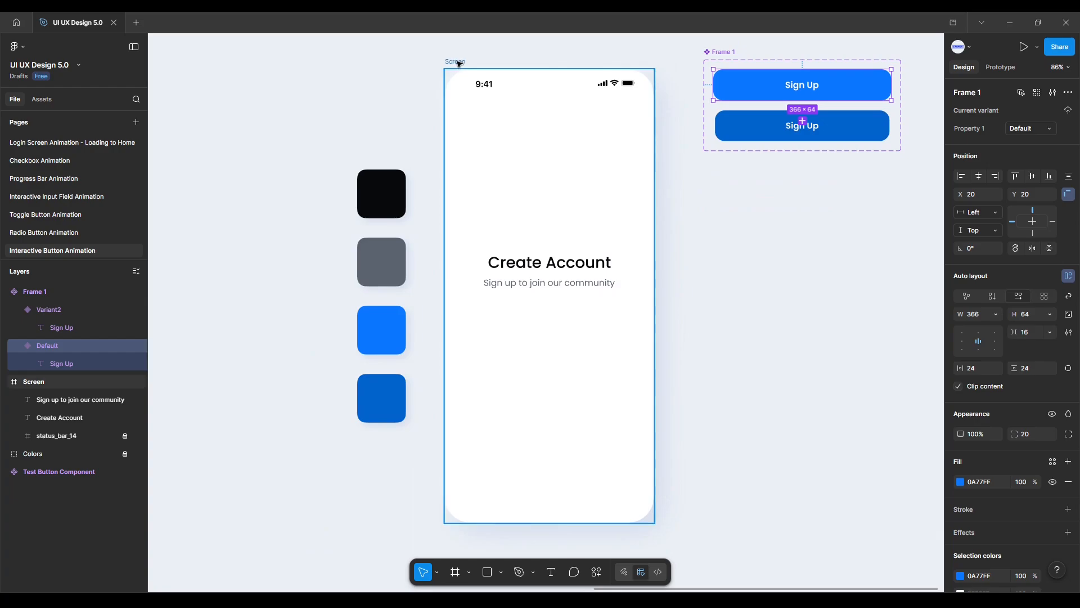
{"action": "key", "text": "ctrl+v"}
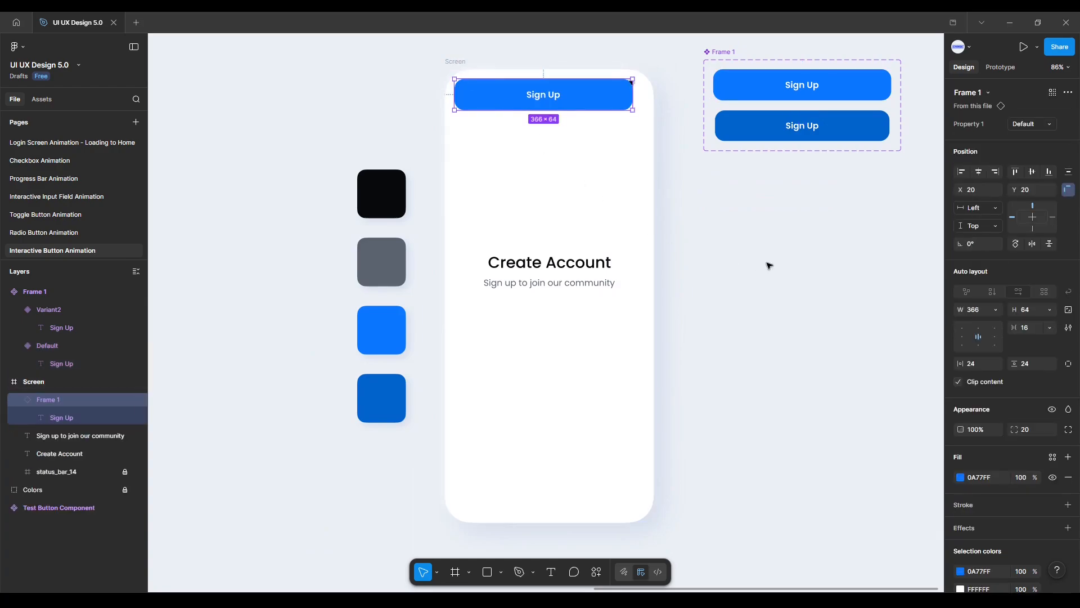
Center the pasted button horizontally and move it below the subtitle.
{"action": "left_click", "coordinate": [978, 172]}
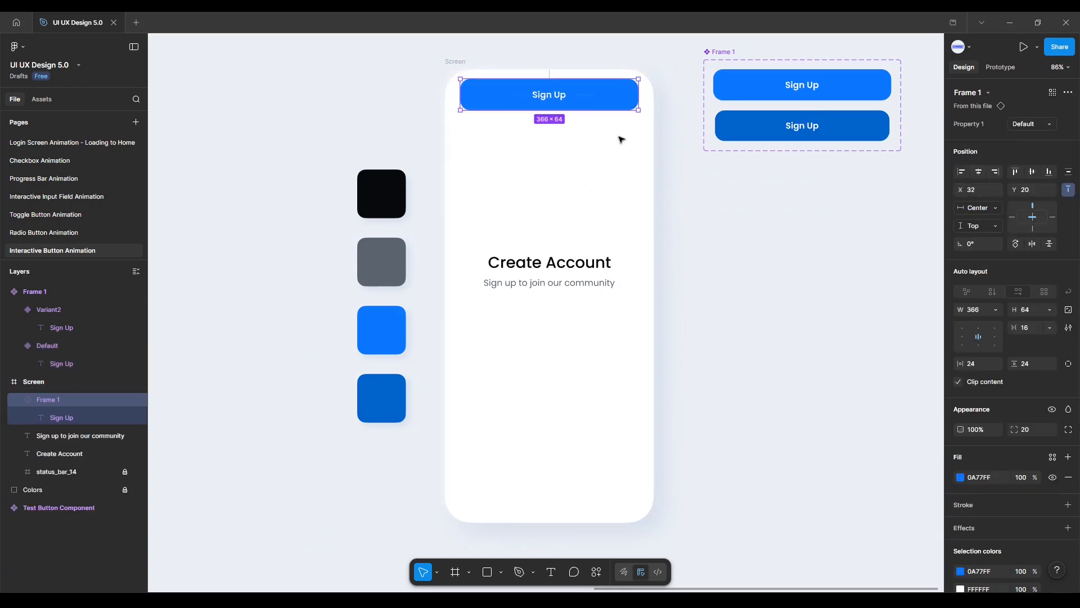
{"action": "left_click_drag", "start_coordinate": [585, 99], "coordinate": [573, 347]}
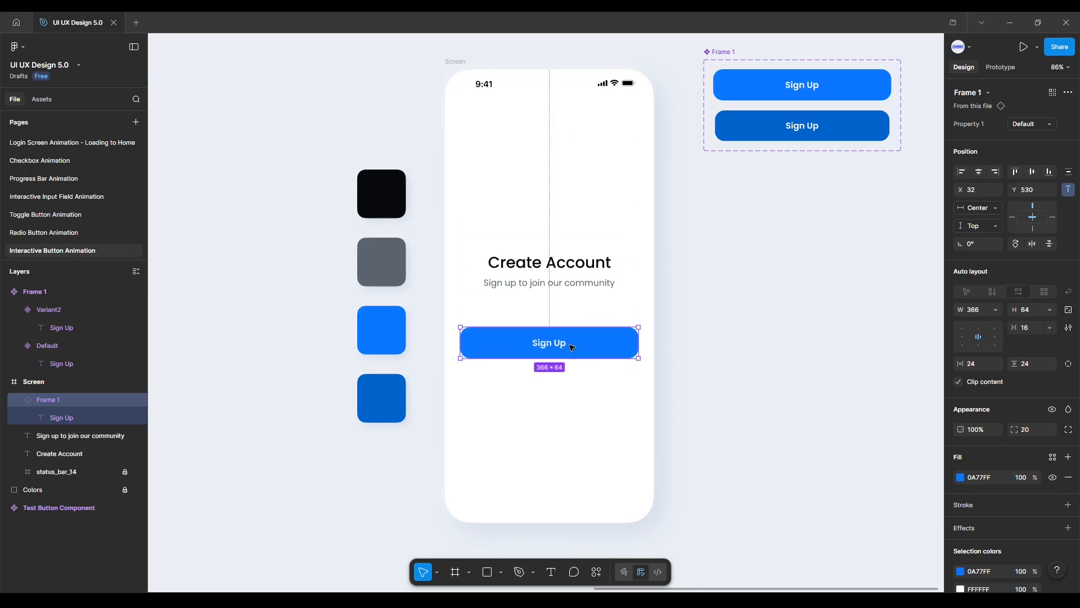
Nudge the button instance upward to Y 509, closer to the subtitle.
{"action": "key", "text": "alt"}
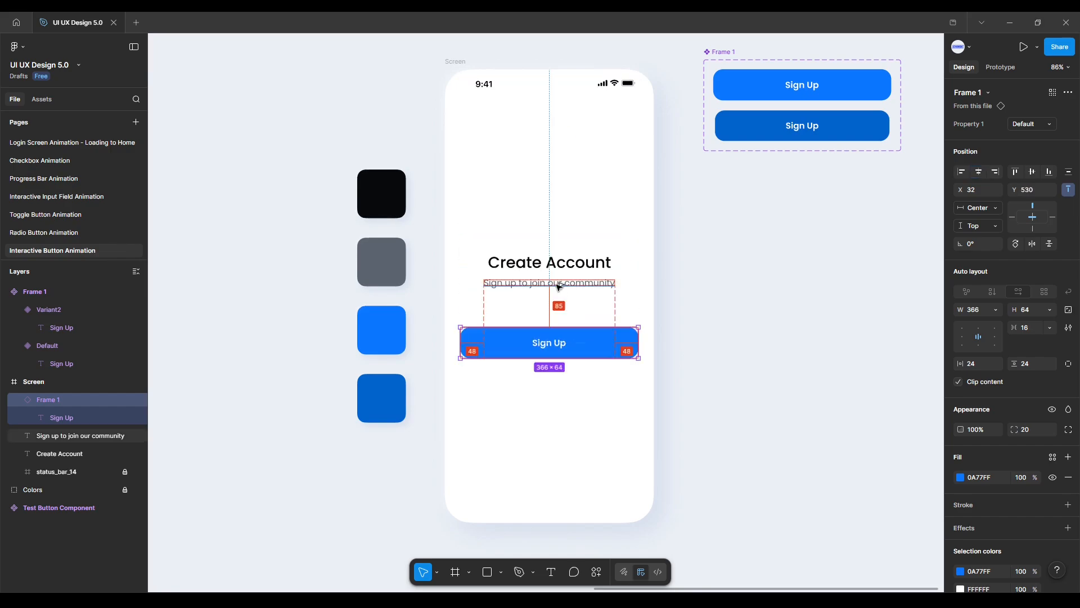
{"action": "key", "text": "Up"}
{"action": "key", "text": "Up"}
{"action": "key", "text": "Up"}
{"action": "key", "text": "Up"}
{"action": "key", "text": "Up"}
{"action": "key", "text": "Up"}
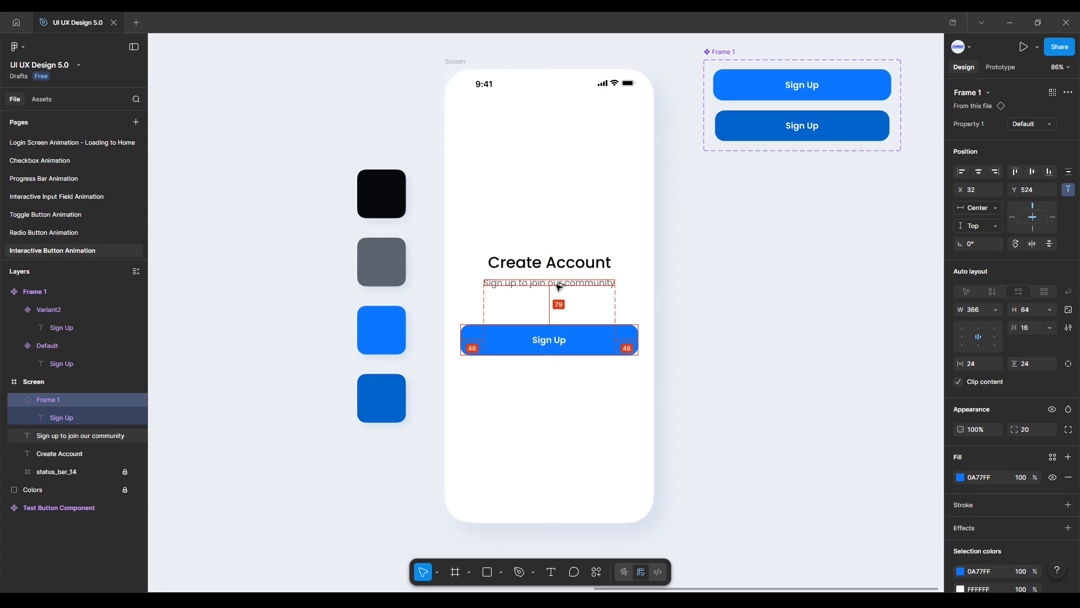
{"action": "key", "text": "Up"}
{"action": "key", "text": "Up"}
{"action": "key", "text": "Up"}
{"action": "key", "text": "Up"}
{"action": "key", "text": "Up"}
{"action": "key", "text": "Up"}
{"action": "key", "text": "Up"}
{"action": "key", "text": "Up"}
{"action": "key", "text": "Up"}
{"action": "key", "text": "Up"}
{"action": "key", "text": "Up"}
{"action": "key", "text": "Up"}
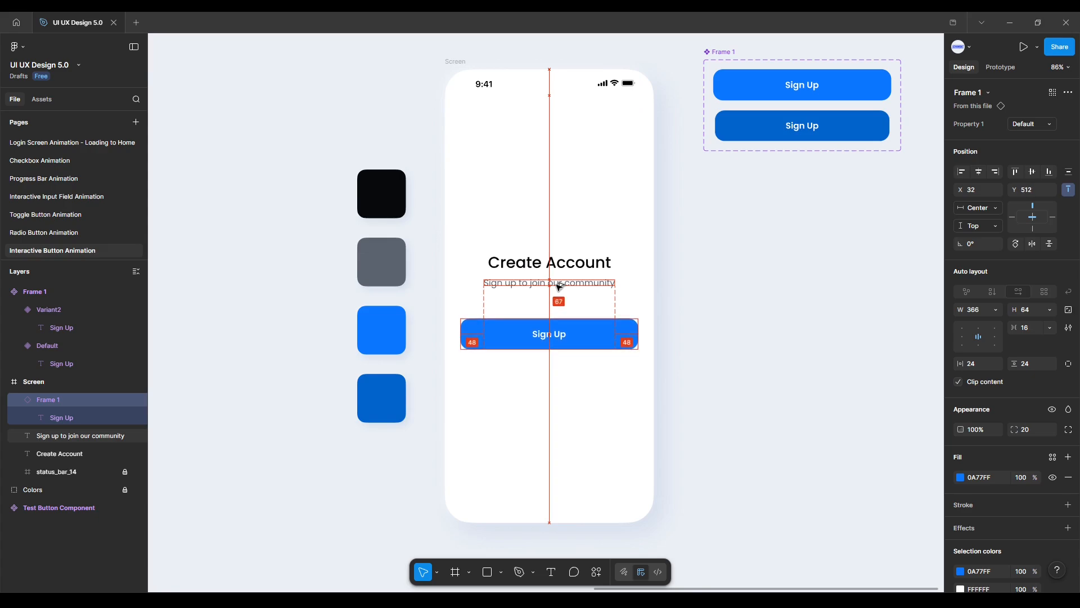
{"action": "key", "text": "Up"}
{"action": "key", "text": "Up"}
{"action": "key", "text": "Up"}
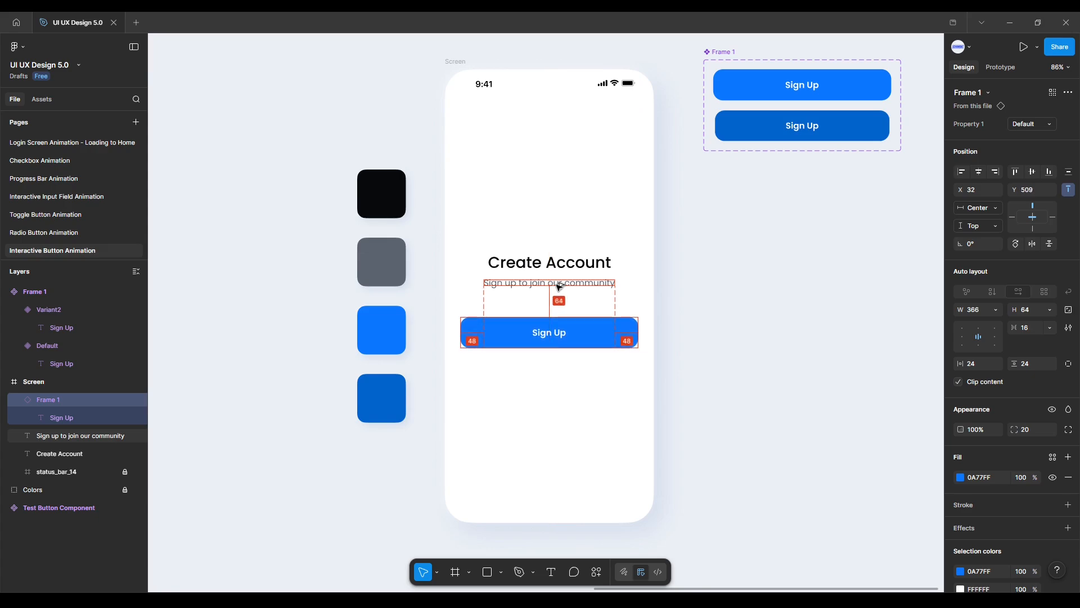
Select the Screen frame and launch it in prototype presentation mode.
{"action": "left_click", "coordinate": [684, 251]}
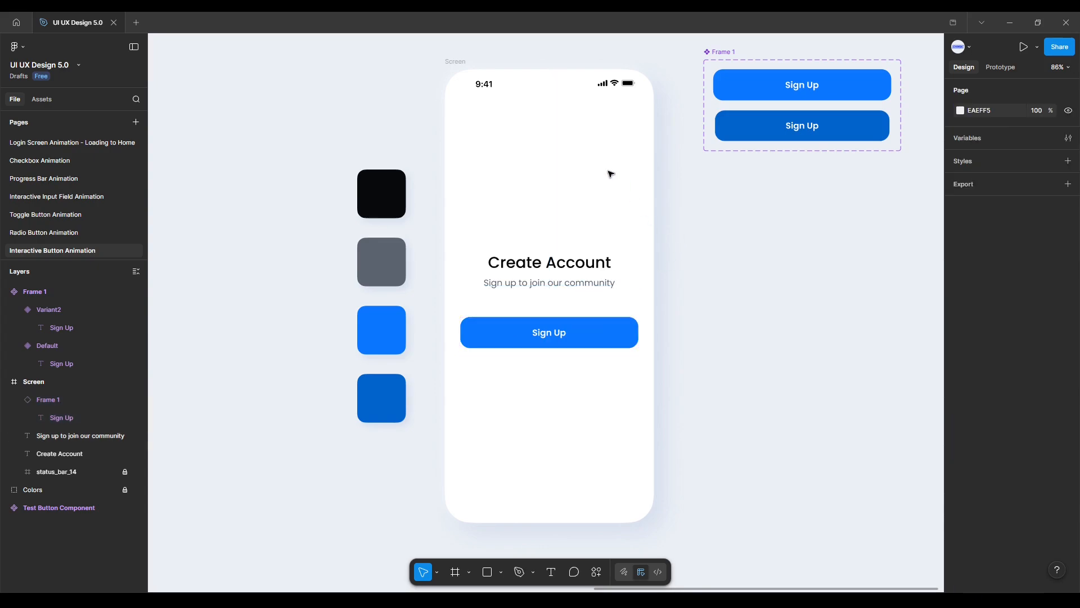
{"action": "left_click", "coordinate": [462, 61]}
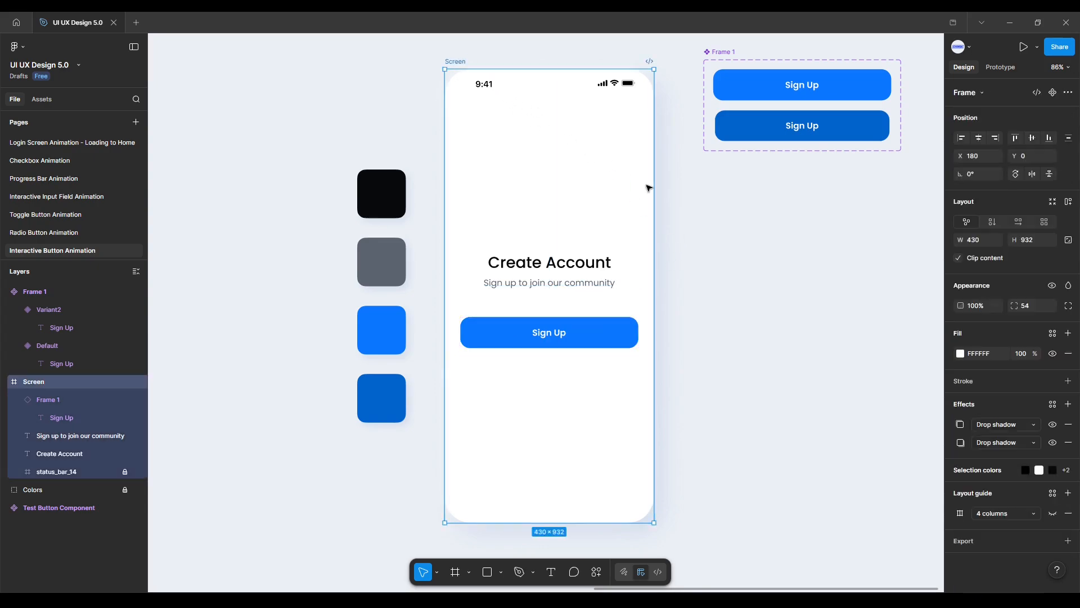
{"action": "left_click", "coordinate": [1022, 47]}
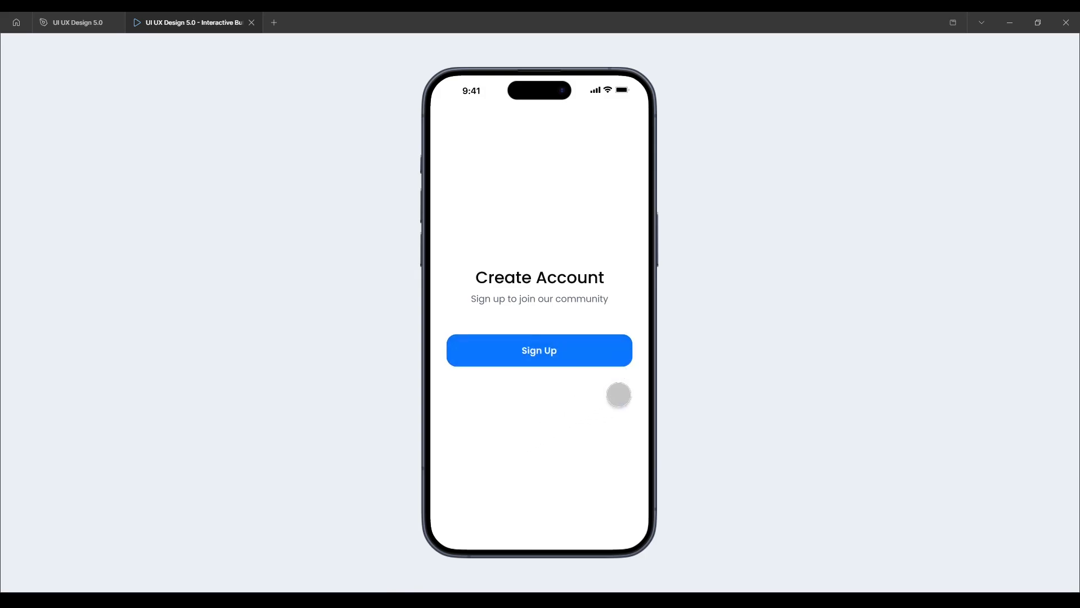
Tap the Sign Up button repeatedly in the prototype to test its press animation.
{"action": "left_click", "coordinate": [598, 358]}
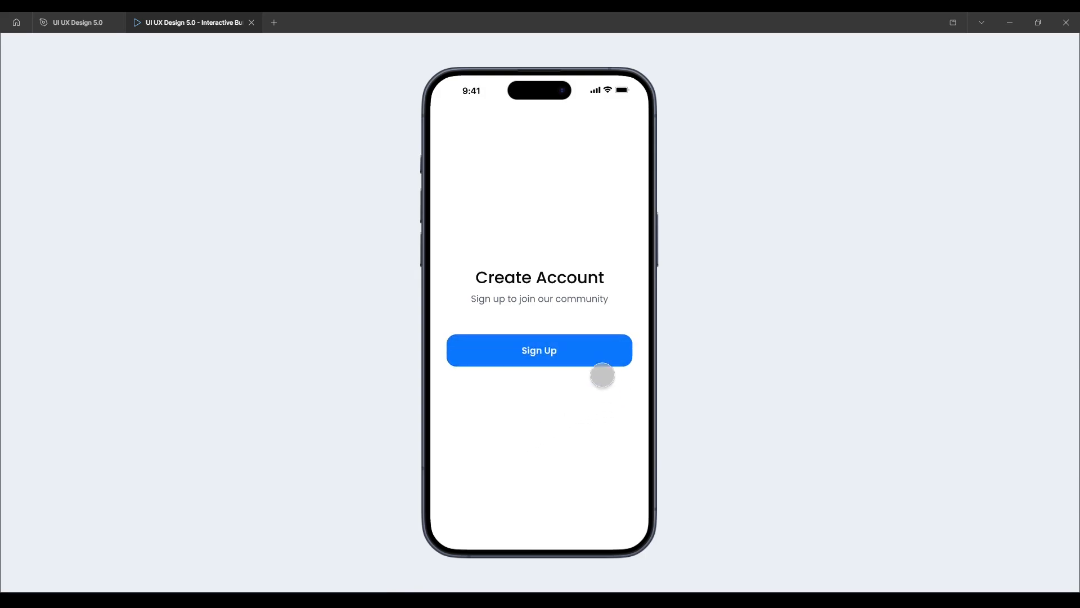
{"action": "left_click", "coordinate": [595, 358]}
{"action": "left_click", "coordinate": [595, 357]}
{"action": "left_click", "coordinate": [596, 358]}
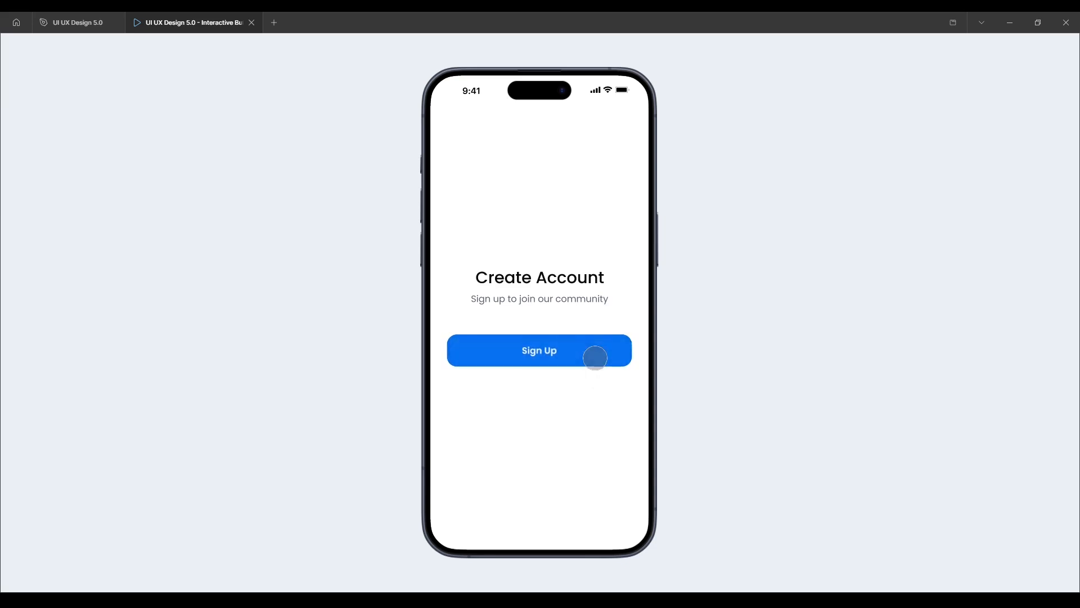
{"action": "left_click", "coordinate": [588, 356]}
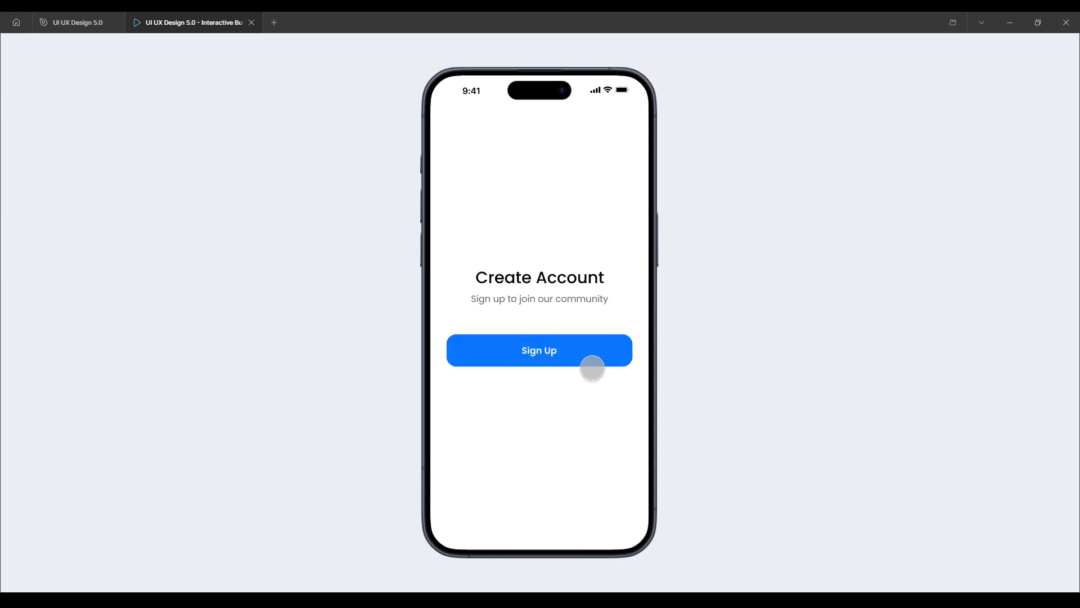
{"action": "left_click", "coordinate": [588, 355]}
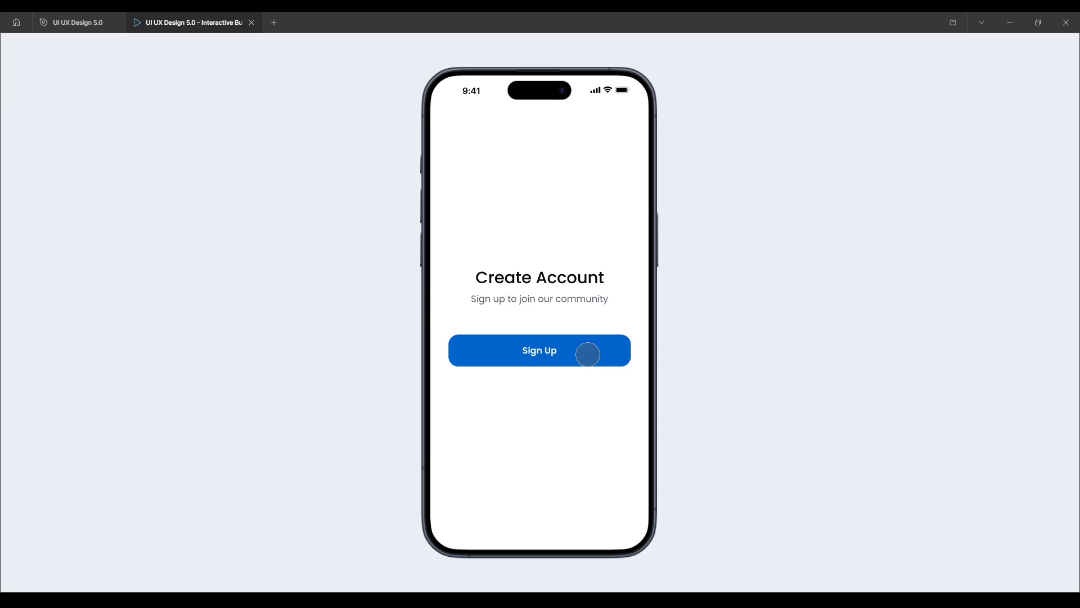